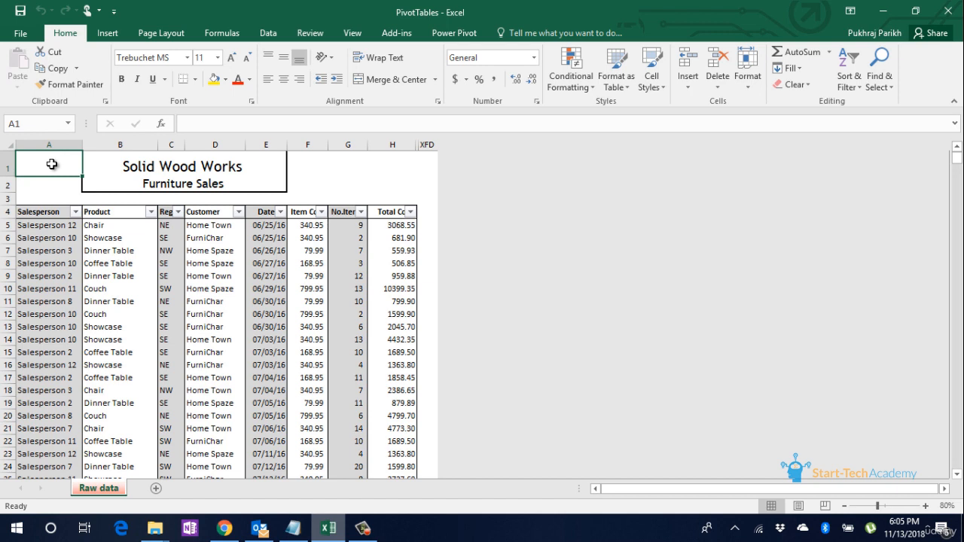
Step: Examine the column headers of the furniture sales table, from Salesperson through Total Cost
left_click(51, 217)
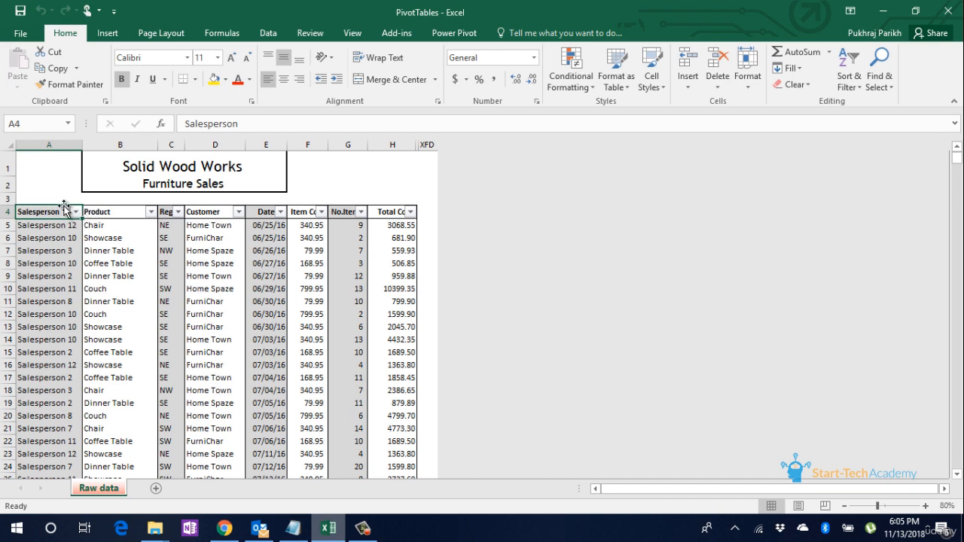
left_click(117, 212)
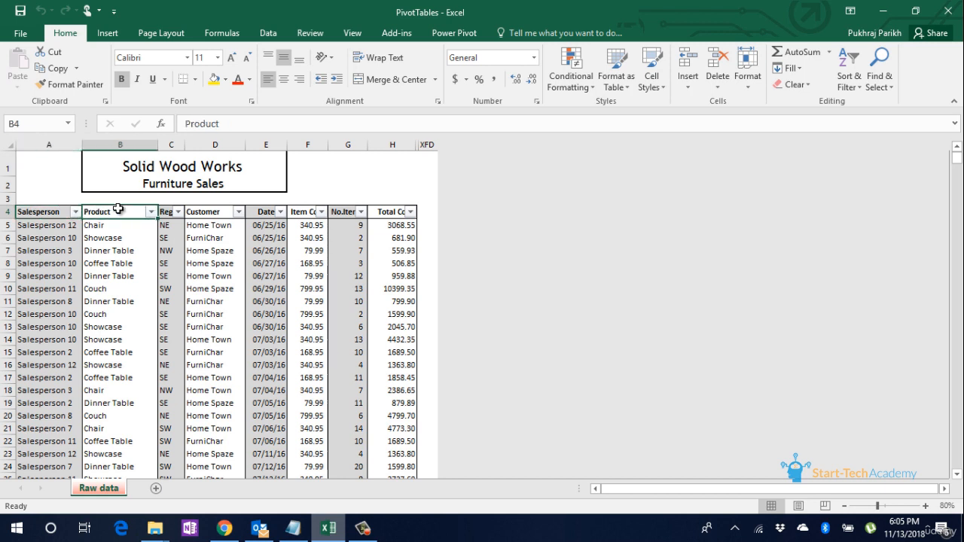
left_click(170, 212)
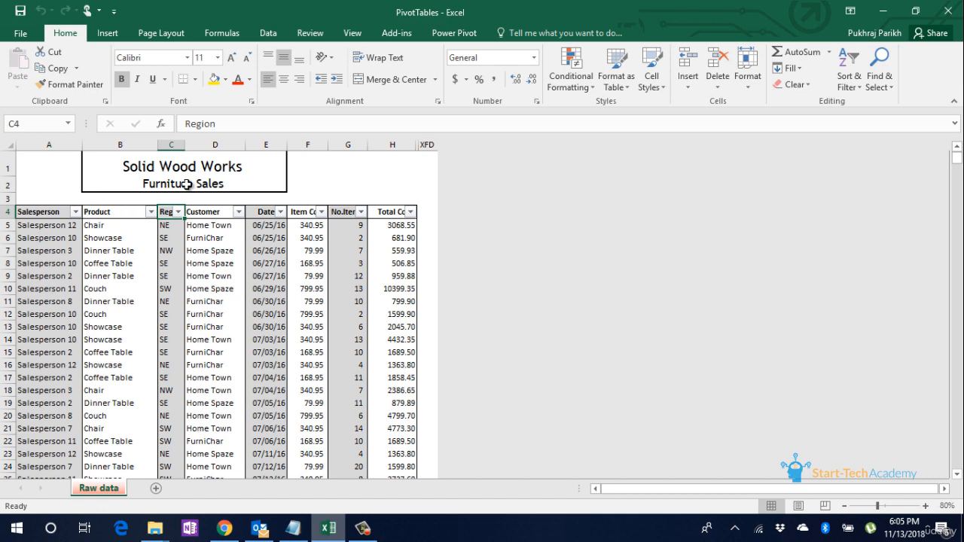
left_click(216, 212)
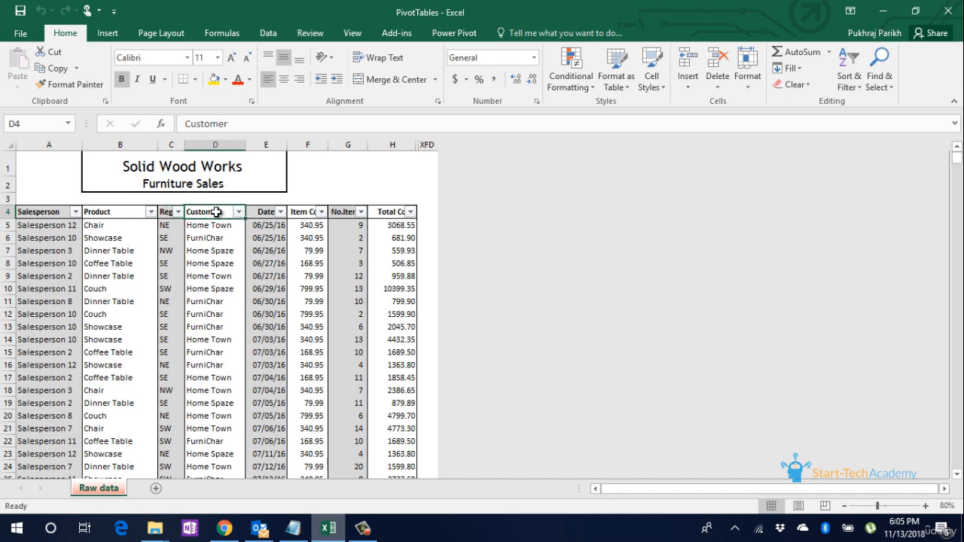
left_click(280, 211)
left_click(270, 209)
left_click(263, 209)
left_click(299, 208)
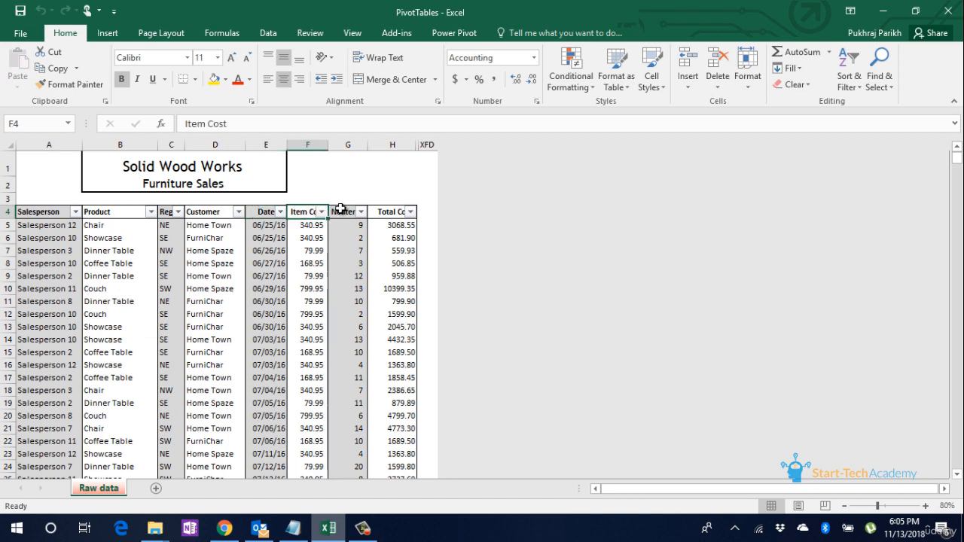
left_click(344, 209)
left_click(394, 213)
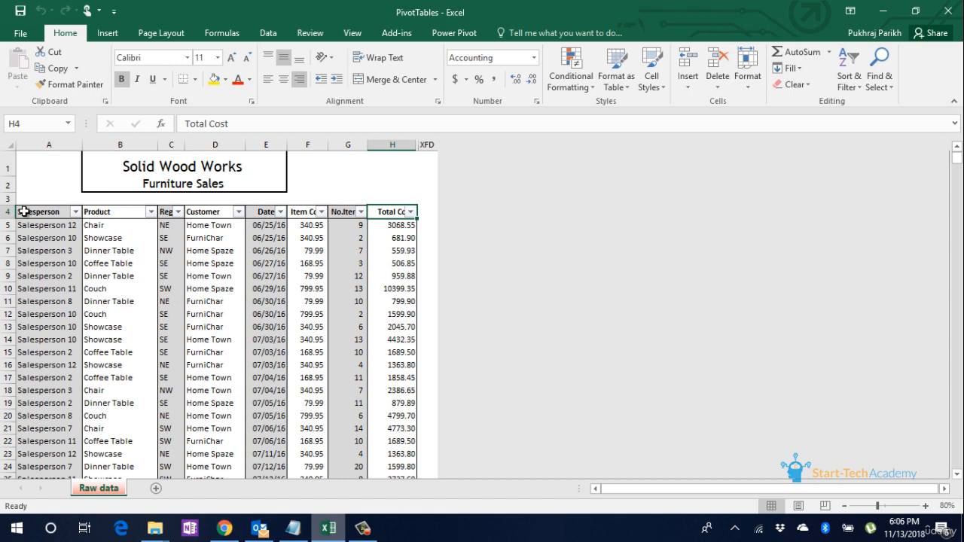
Step: Filter the Salesperson column to show only the rows of Salesperson 1
left_click(76, 213)
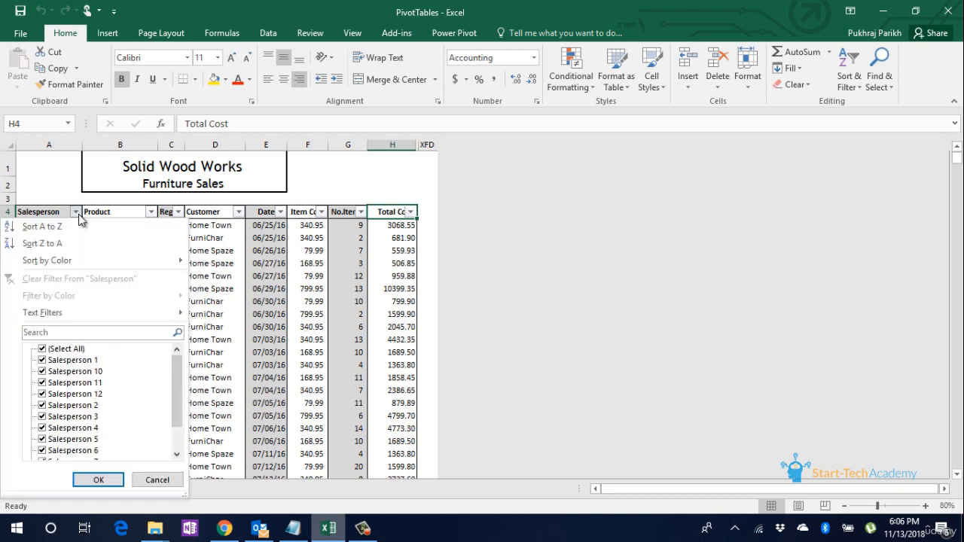
left_click(58, 350)
left_click(52, 360)
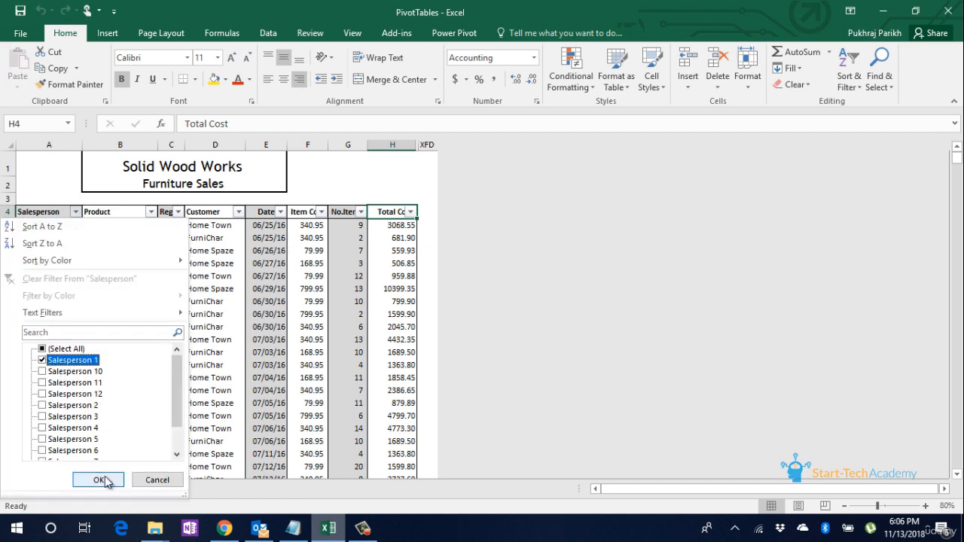
left_click(100, 480)
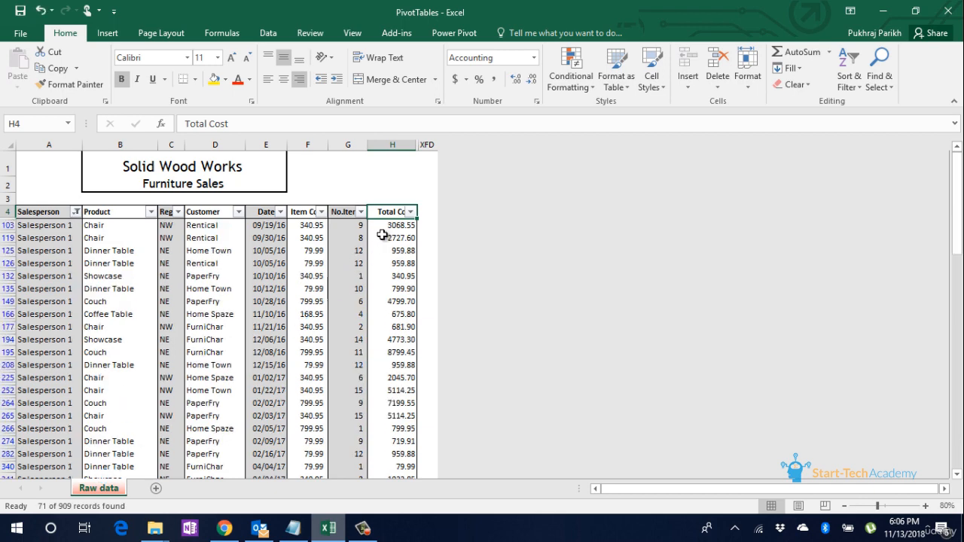
Step: Select all of the filtered Total Cost values and read their sum
left_click(384, 226)
key("ctrl+shift+Down")
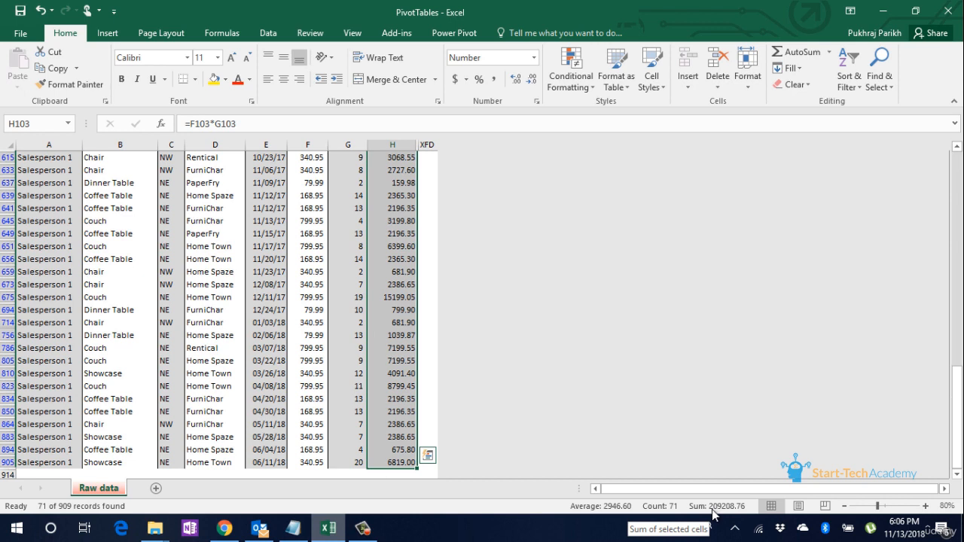
scroll(204, 391, "up", 7)
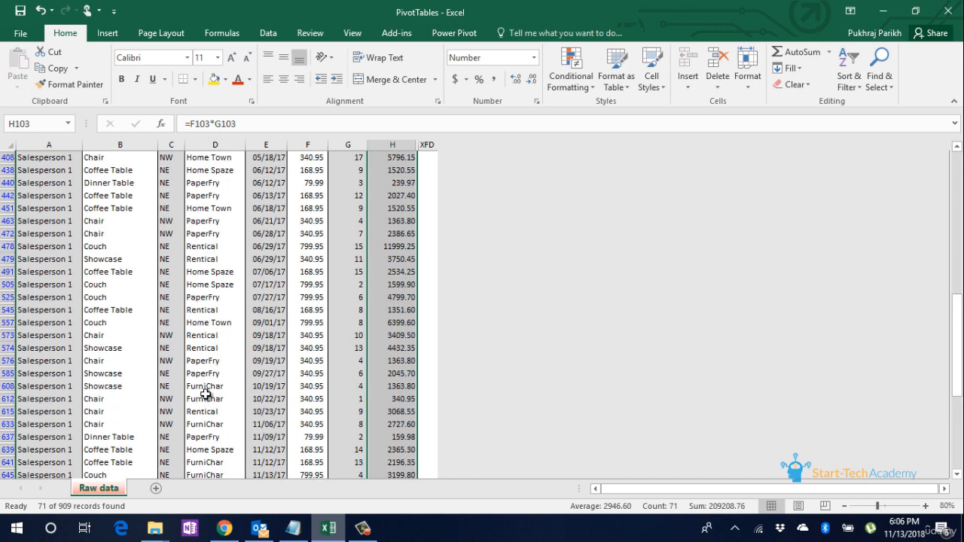
Step: Return to the table header and reselect all salespeople in the Salesperson filter
left_click(215, 376)
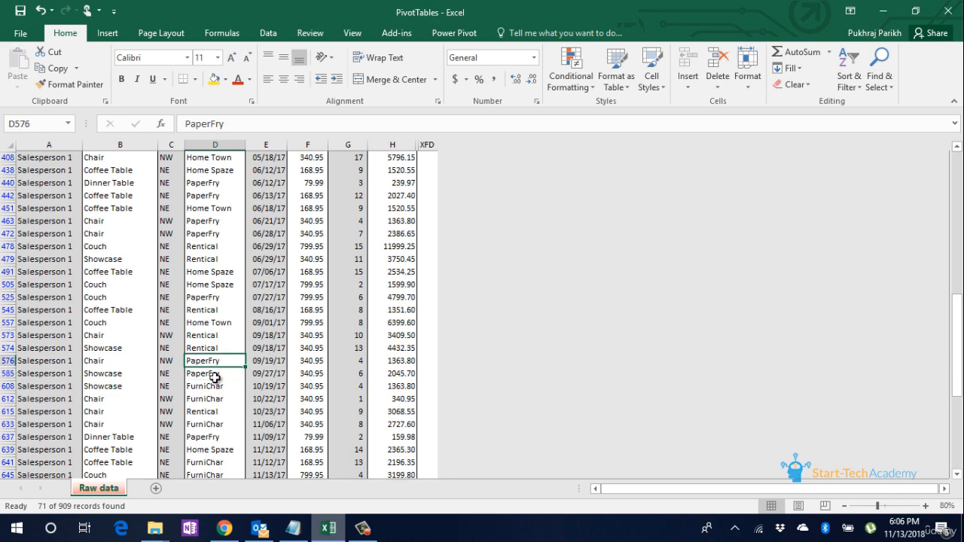
key("ctrl+Up")
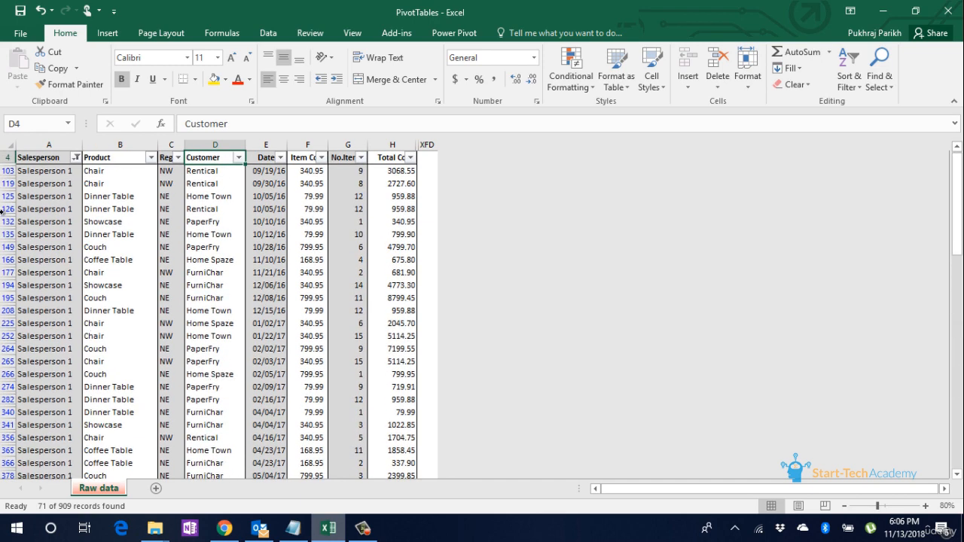
left_click(76, 157)
left_click(47, 295)
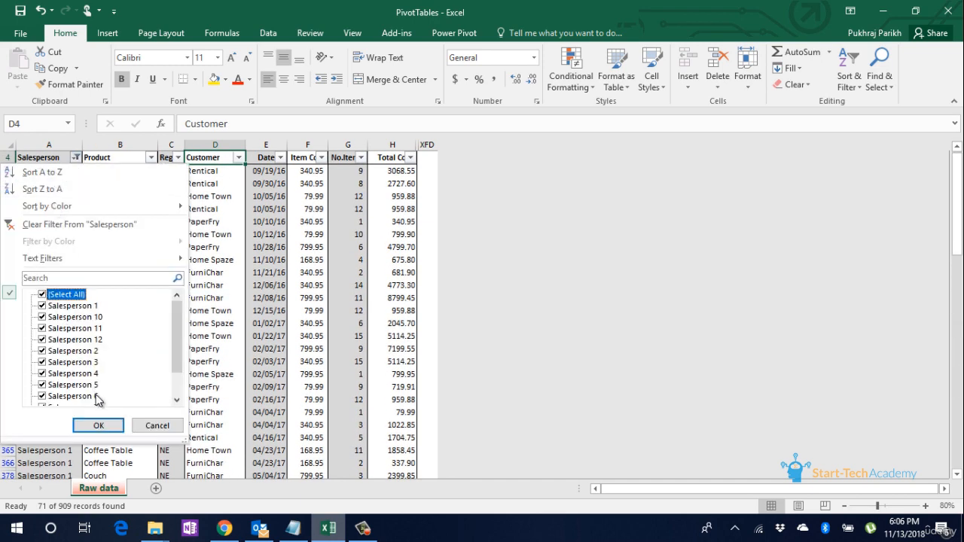
left_click(98, 425)
Step: Create a PivotTable on a new worksheet from the sales table, range 'Raw data'!$A$4:$H$913
left_click(50, 171)
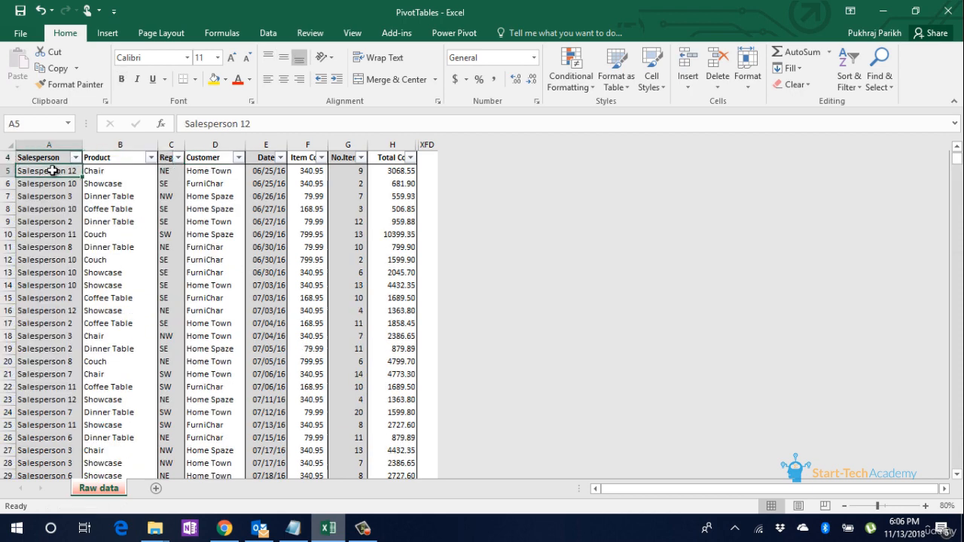
scroll(50, 177, "up", 1)
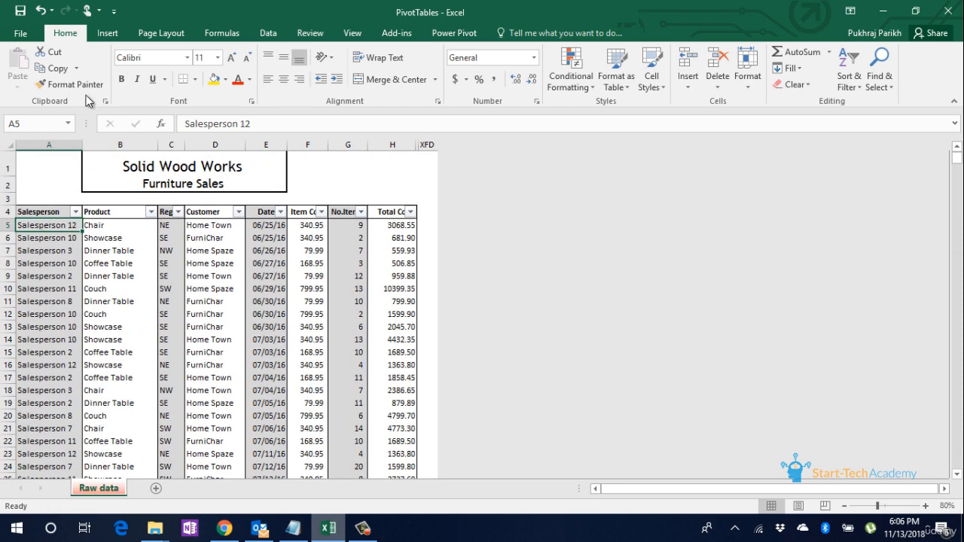
left_click(104, 35)
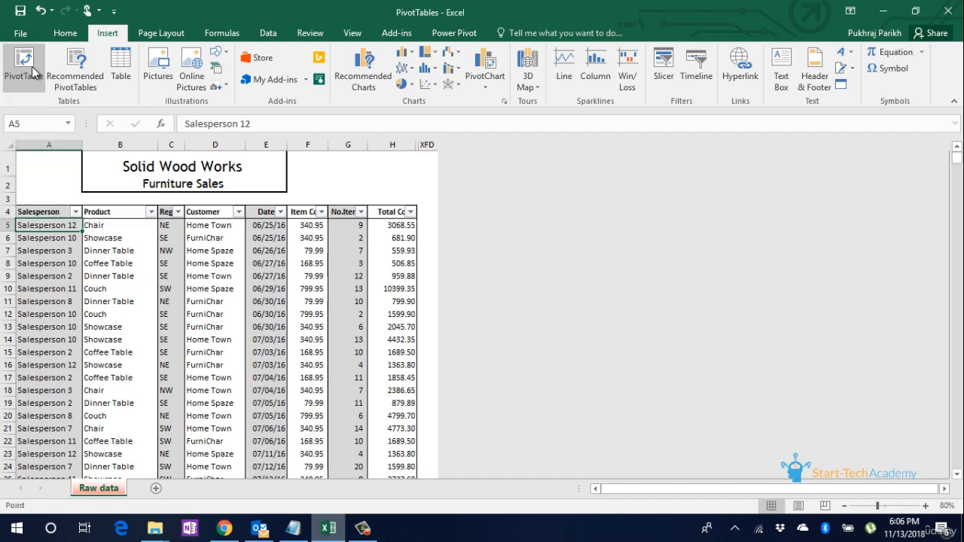
left_click(32, 67)
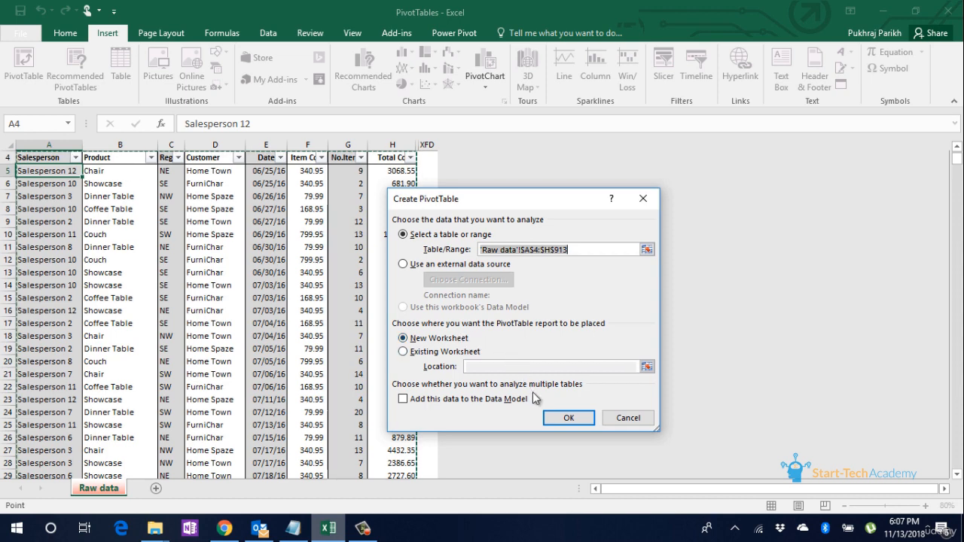
left_click(569, 418)
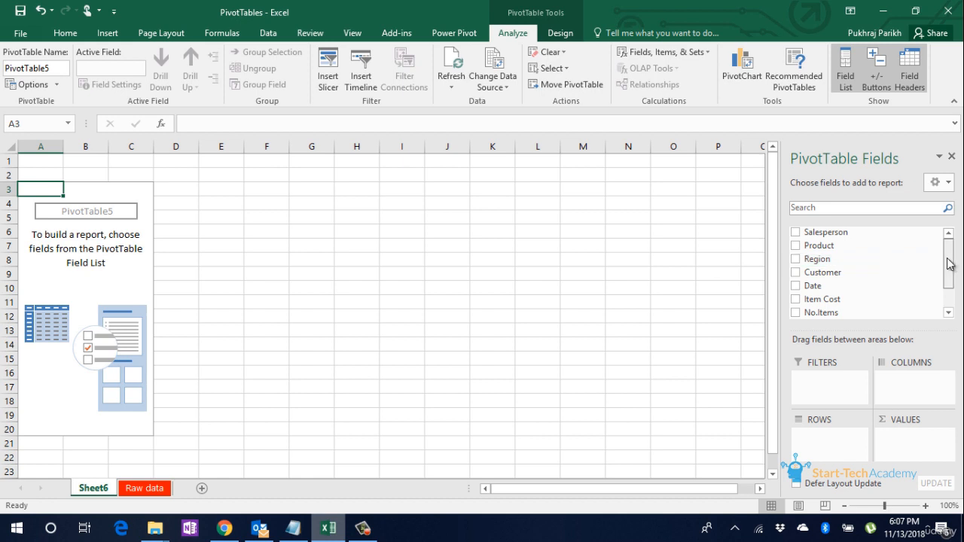
Step: Try Salesperson as the PivotTable's row field and Region as its column field, removing each one again
mouse_move(948, 263)
left_mouse_down()
mouse_move(953, 294)
mouse_move(953, 251)
left_mouse_up()
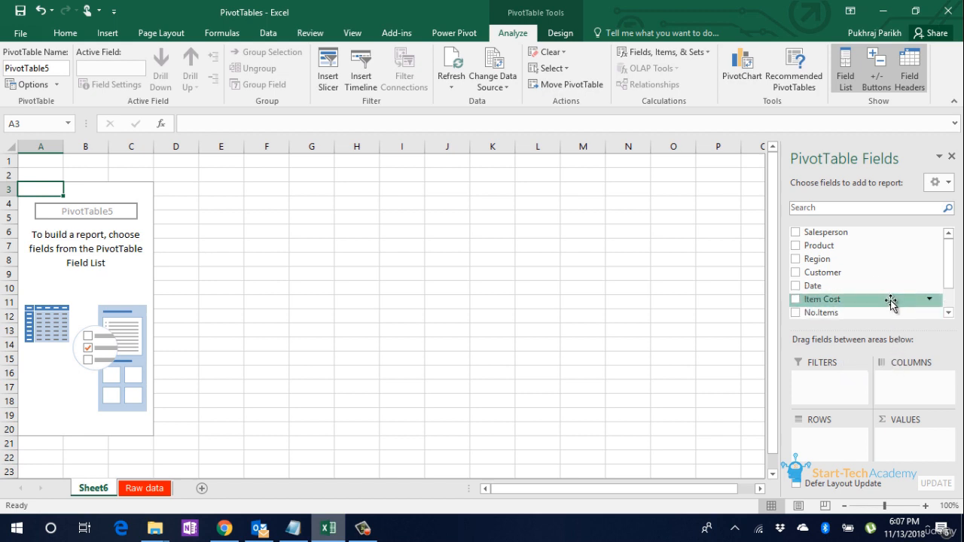
left_click_drag(857, 239, 822, 444)
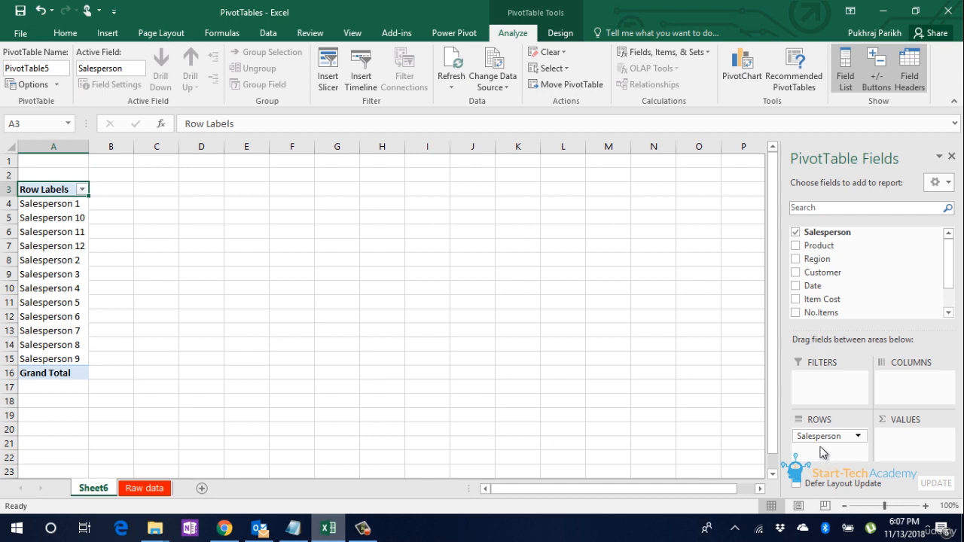
left_click_drag(819, 442, 851, 283)
left_click_drag(828, 251, 901, 382)
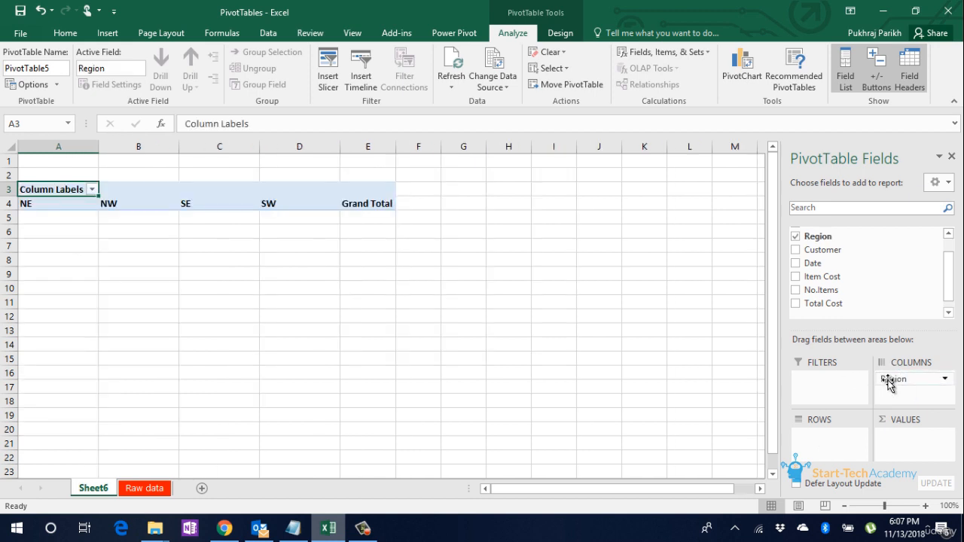
left_click_drag(891, 382, 844, 308)
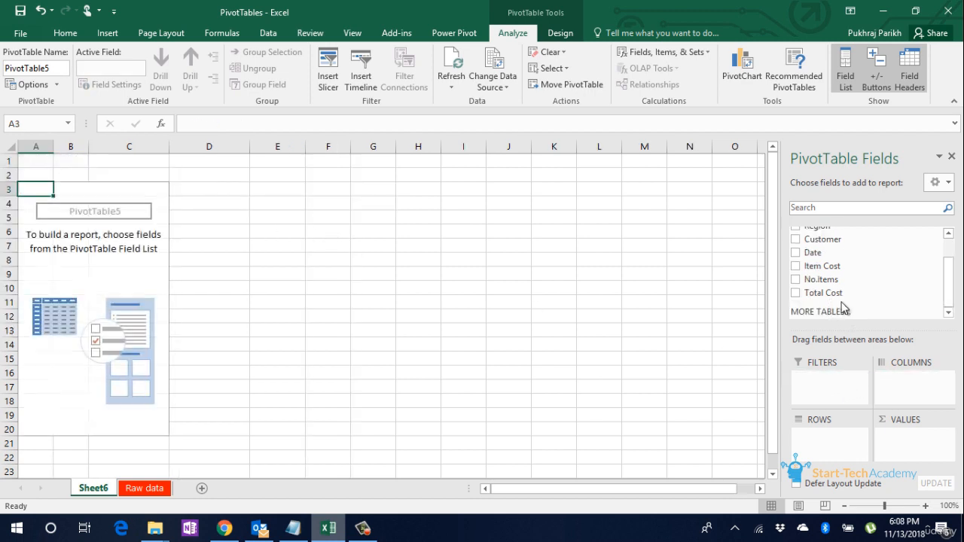
Step: Add Salesperson to the PivotTable's rows and Total Cost to its values as a sum
left_click_drag(949, 269, 947, 250)
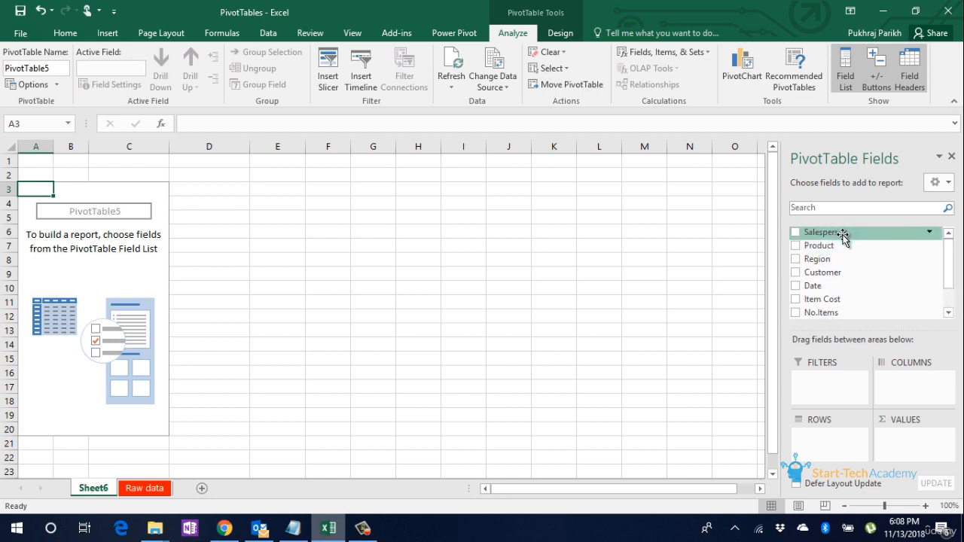
left_click_drag(843, 234, 838, 444)
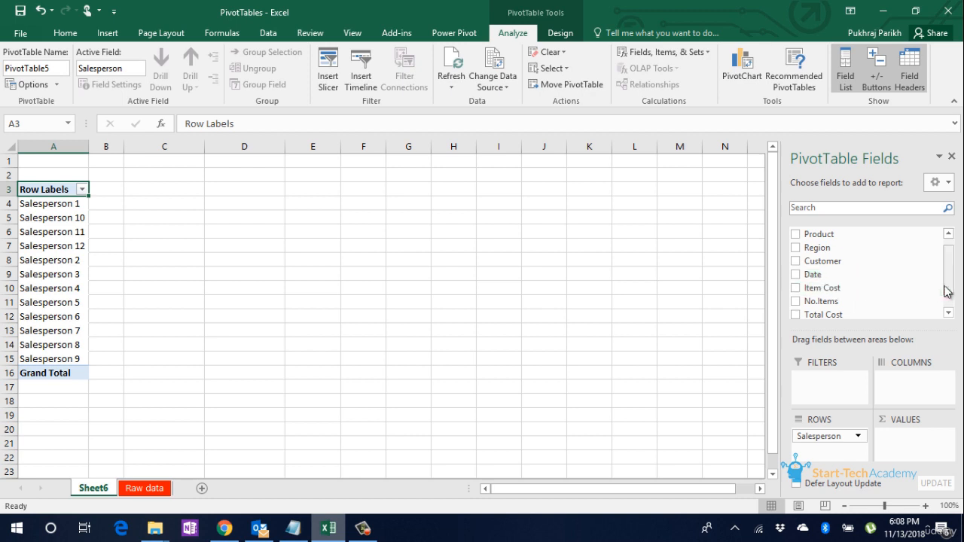
left_click(948, 313)
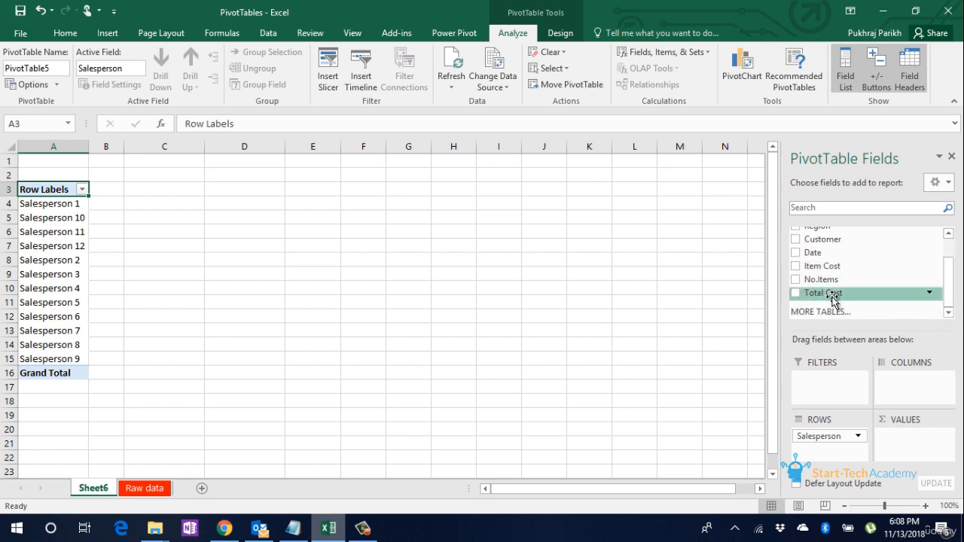
left_click_drag(828, 293, 911, 444)
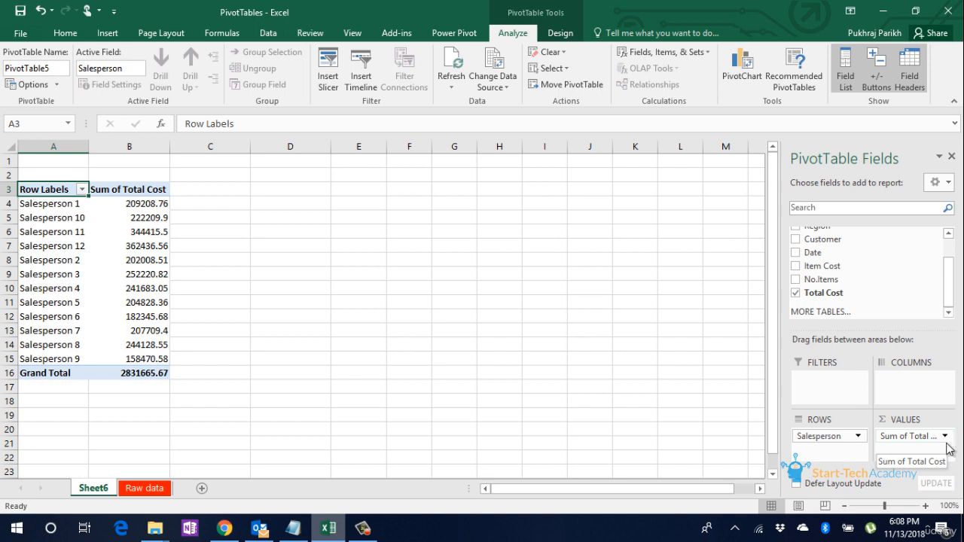
Step: Add the Customer field to the PivotTable's columns to break down each salesperson's sales by customer
left_click(163, 206)
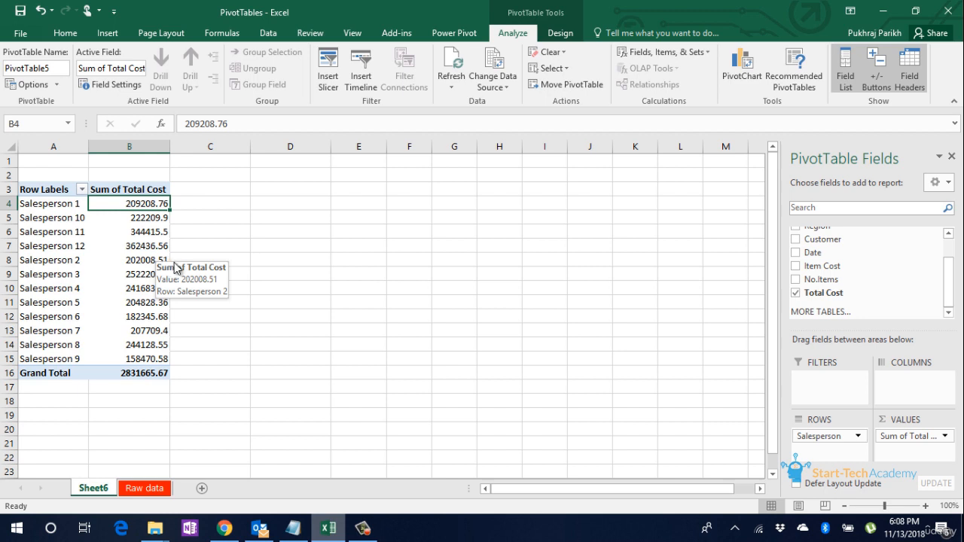
left_click_drag(822, 238, 910, 387)
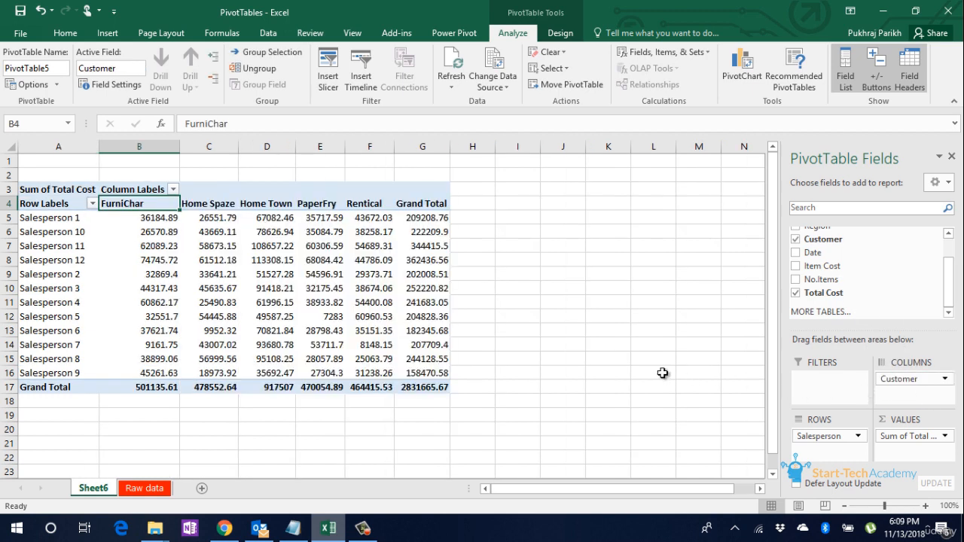
mouse_move(401, 347)
Step: Summarize the PivotTable's Total Cost values by Count and check the counts for Salesperson 1
left_click(946, 437)
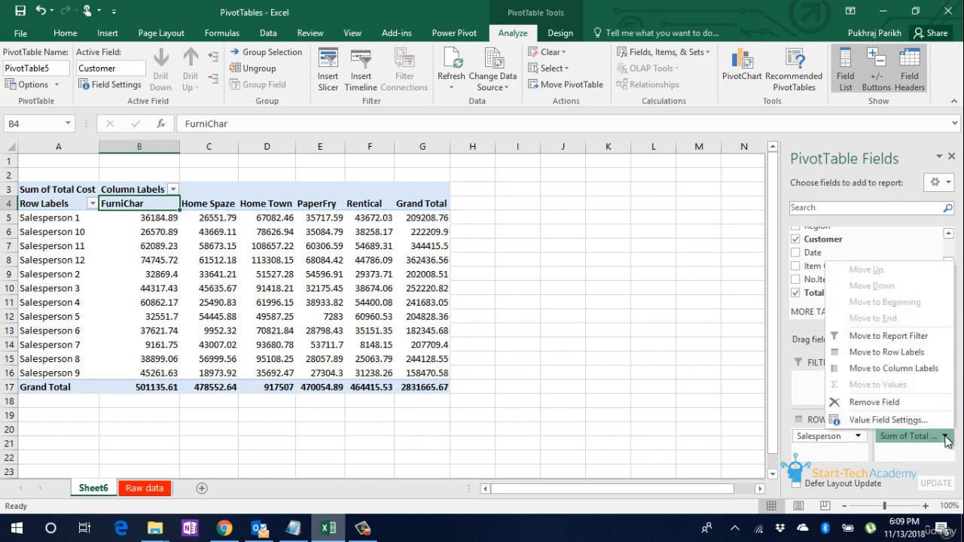
left_click(921, 422)
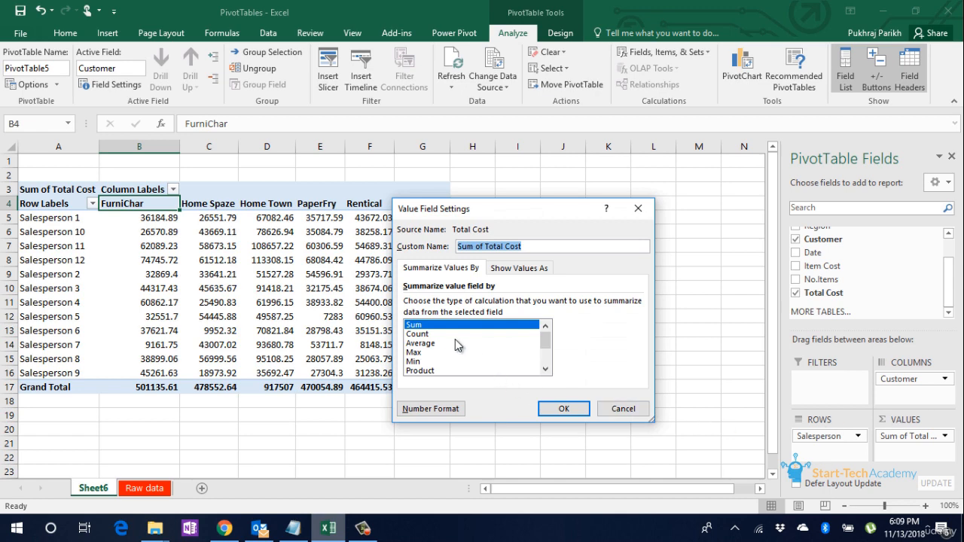
left_click(435, 336)
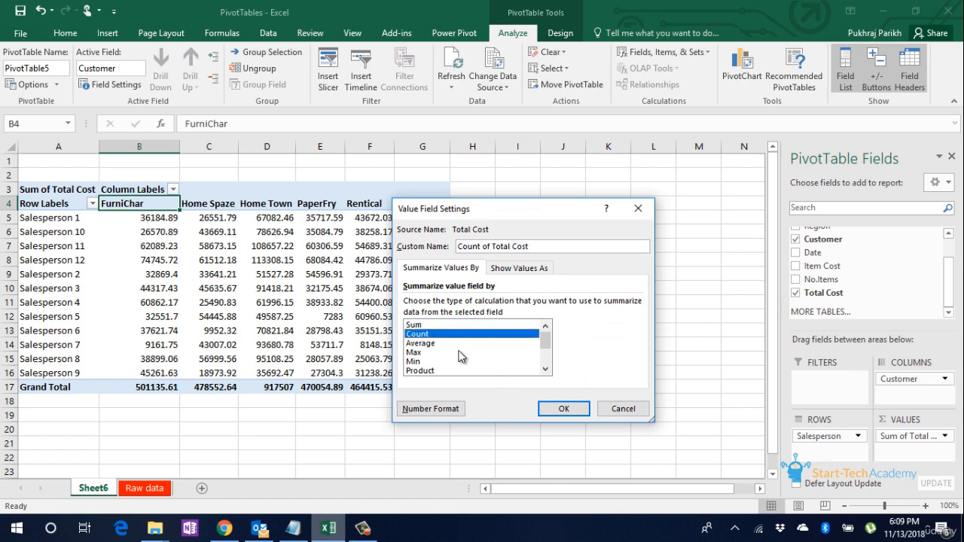
left_click(561, 410)
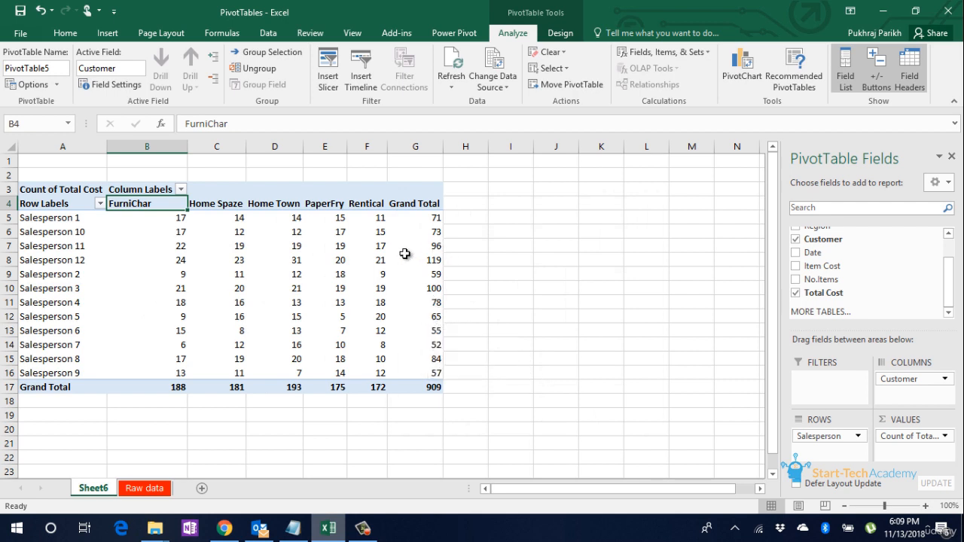
left_click(174, 218)
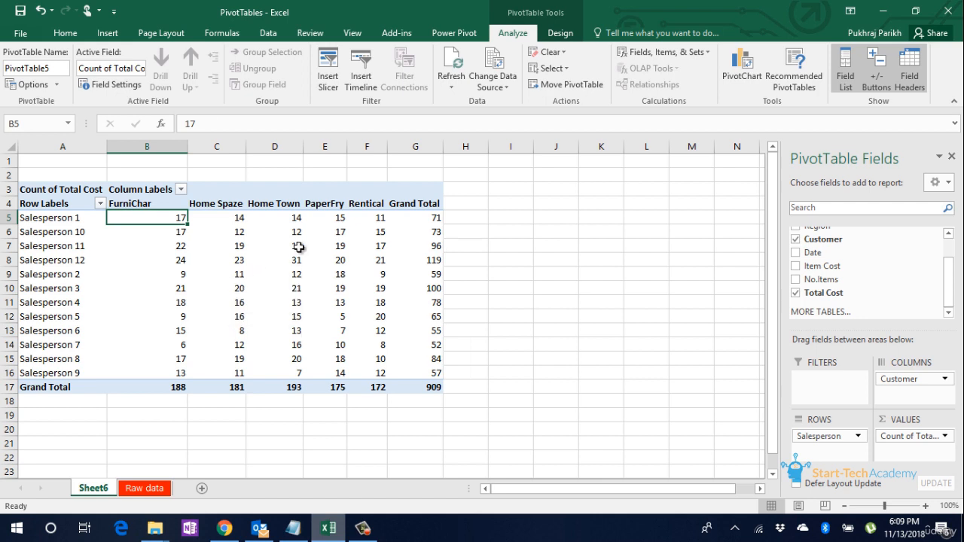
left_click(377, 222)
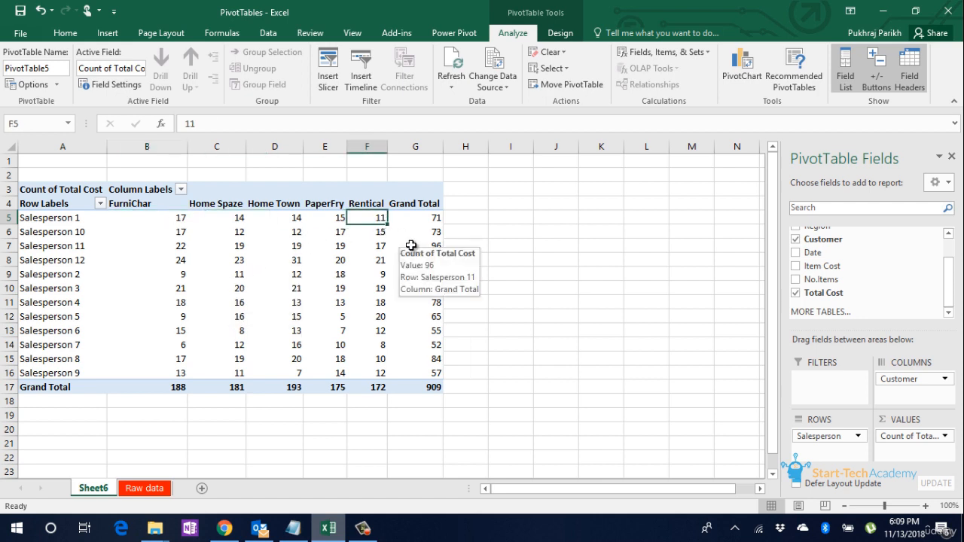
Step: Review the Grand Total counts and sort the salesperson rows by Grand Total from largest to smallest
left_click(419, 219)
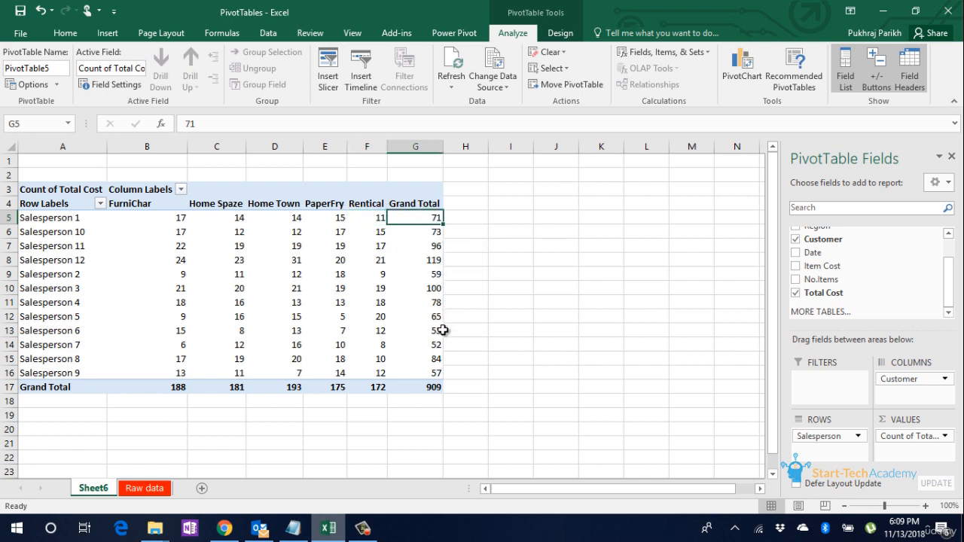
left_click(435, 262)
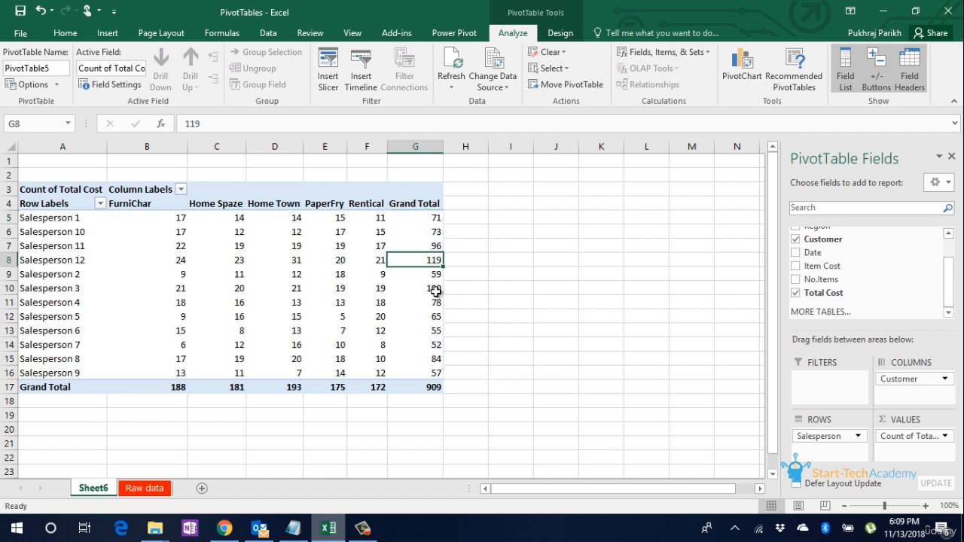
mouse_move(438, 355)
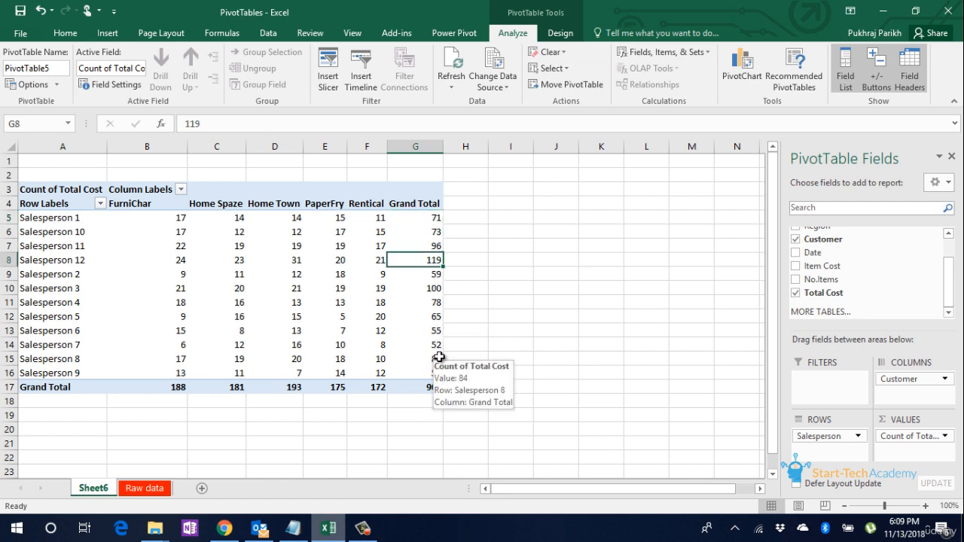
mouse_move(345, 346)
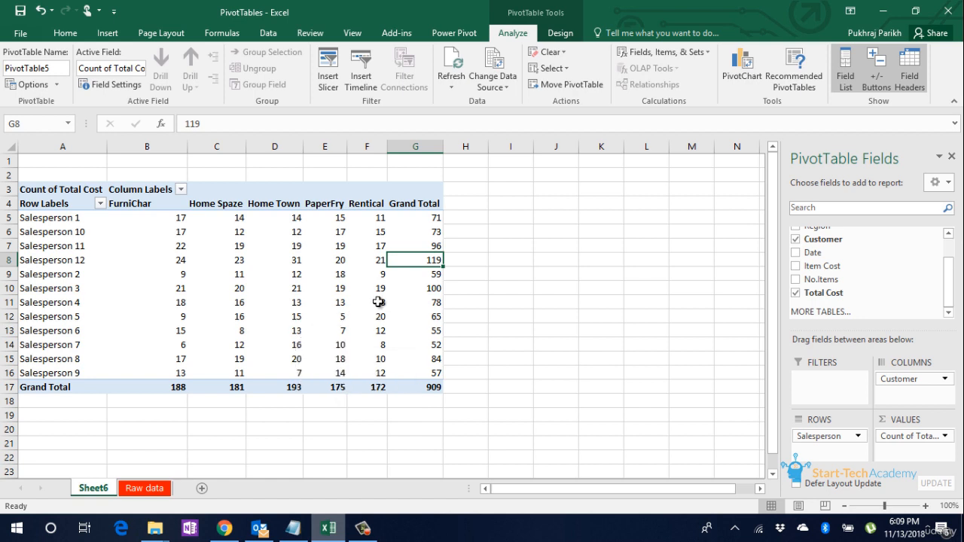
right_click(408, 231)
key("Escape")
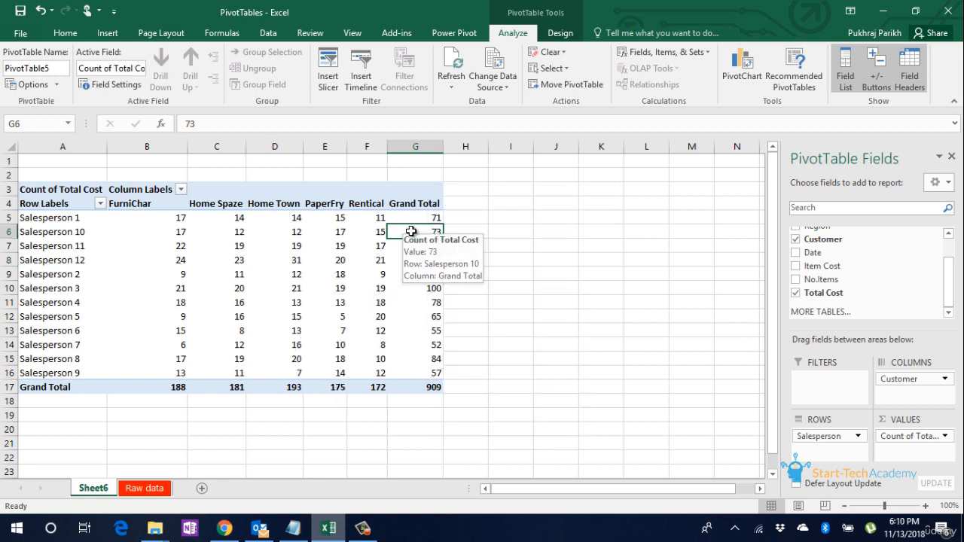
right_click(411, 232)
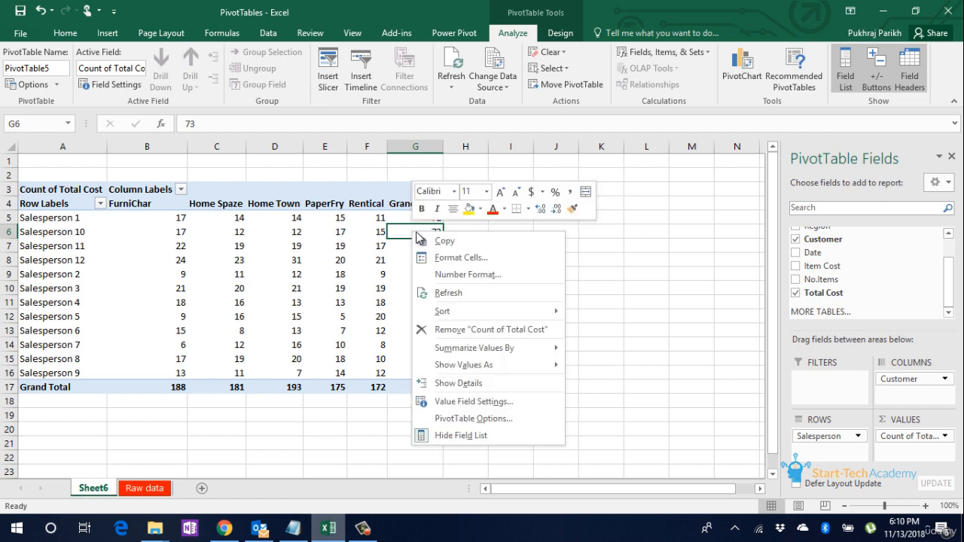
mouse_move(491, 310)
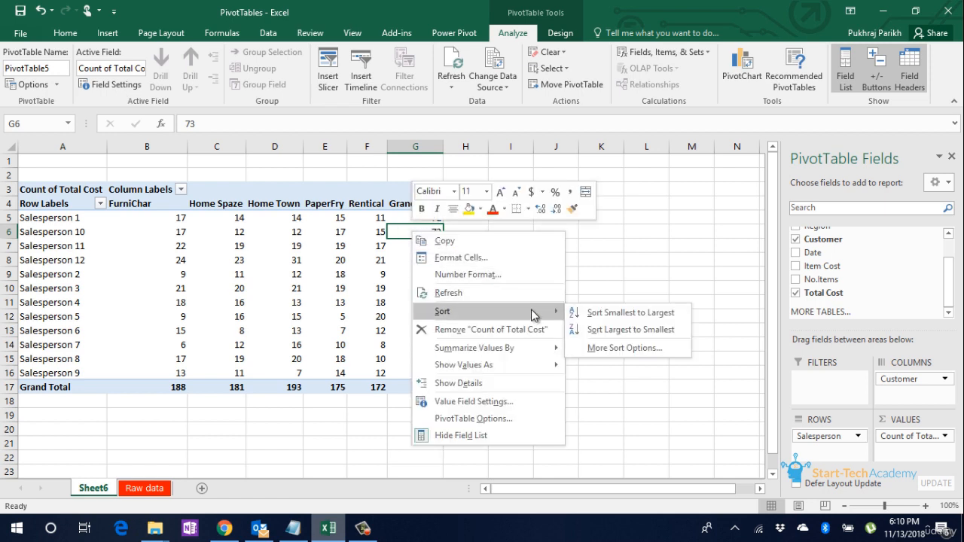
left_click(627, 315)
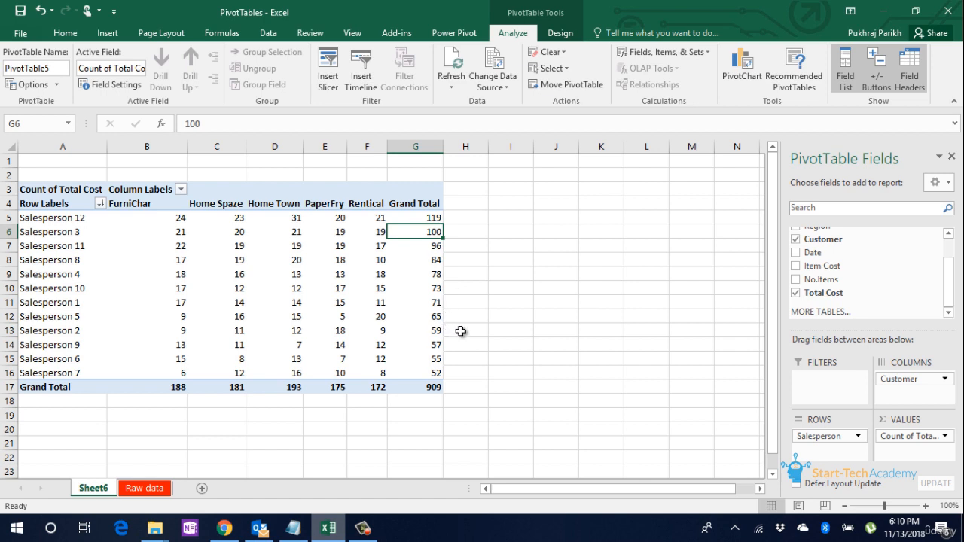
Step: Add the Region field to the PivotTable as a report filter
left_click_drag(953, 290, 949, 269)
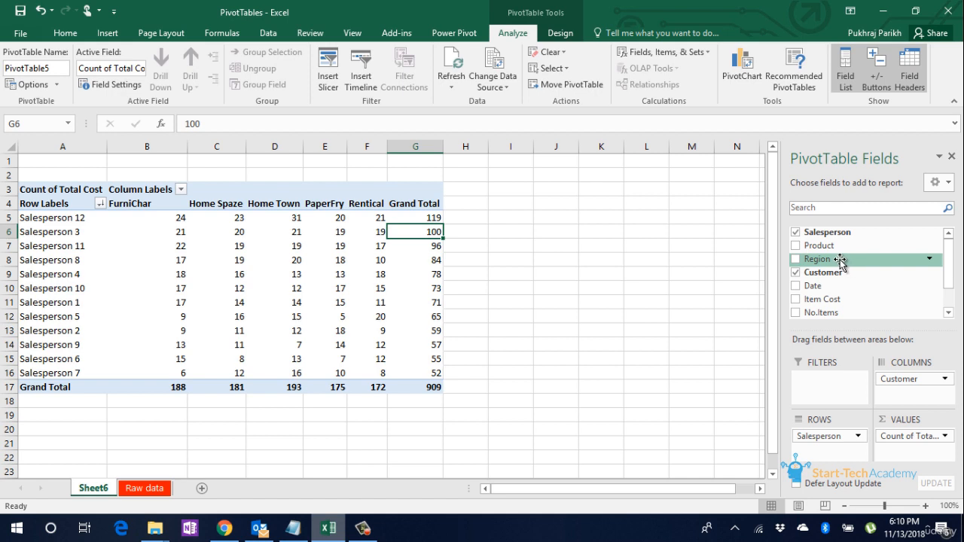
left_click_drag(840, 261, 832, 382)
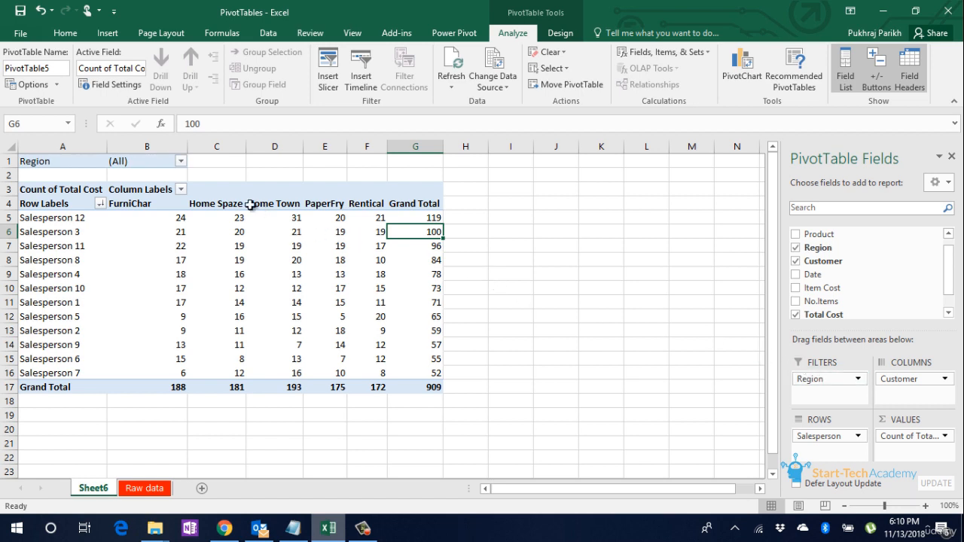
Step: Filter the PivotTable by the NE region alone, and switch the Region filter to NW alone
left_click(181, 162)
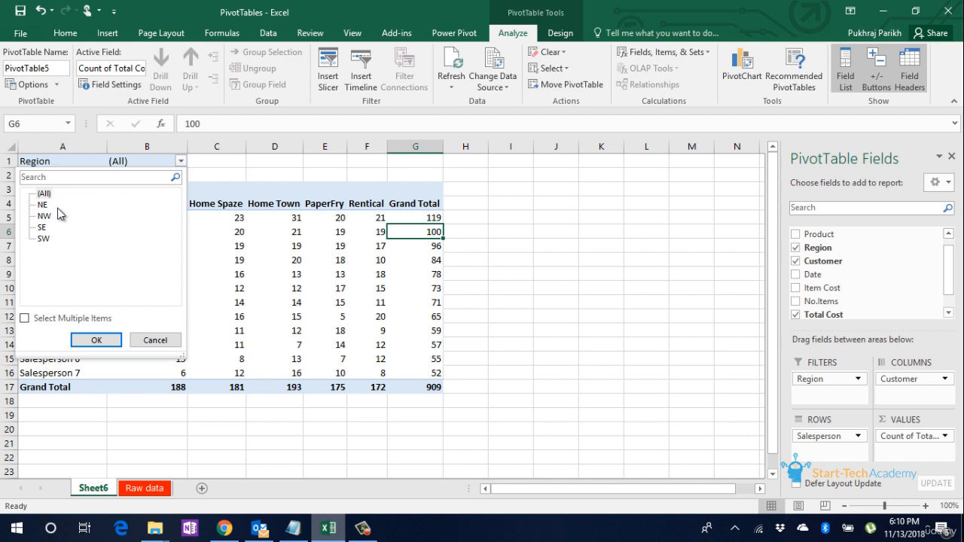
left_click(43, 205)
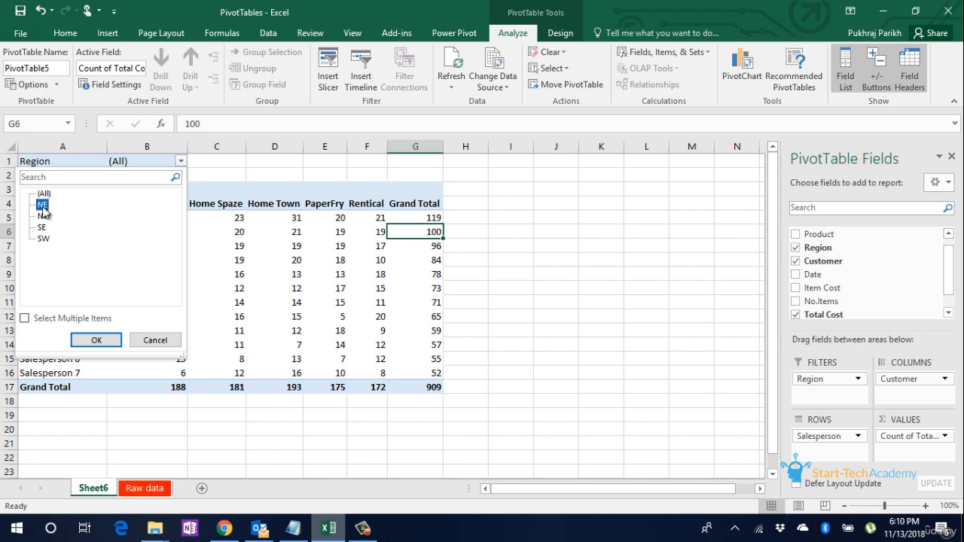
left_click(96, 339)
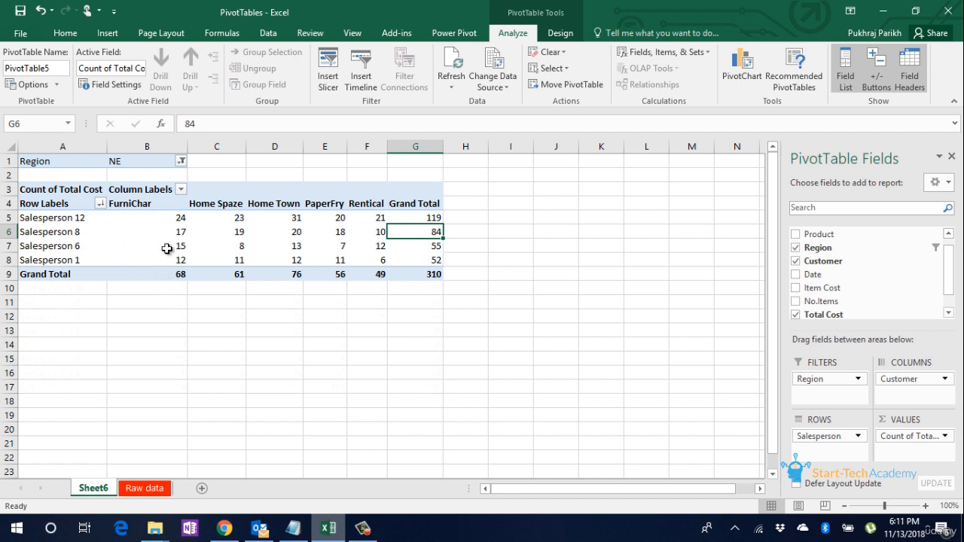
mouse_move(190, 258)
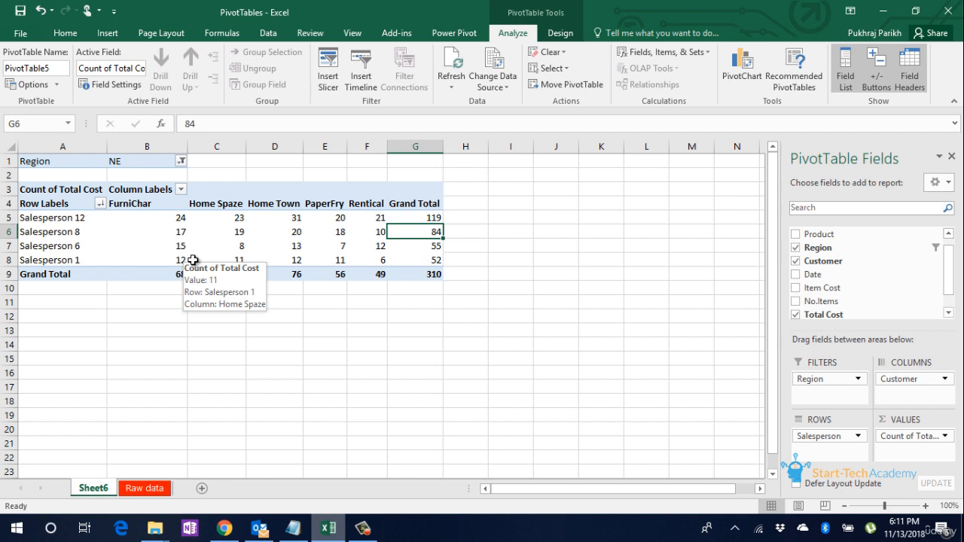
left_click(181, 161)
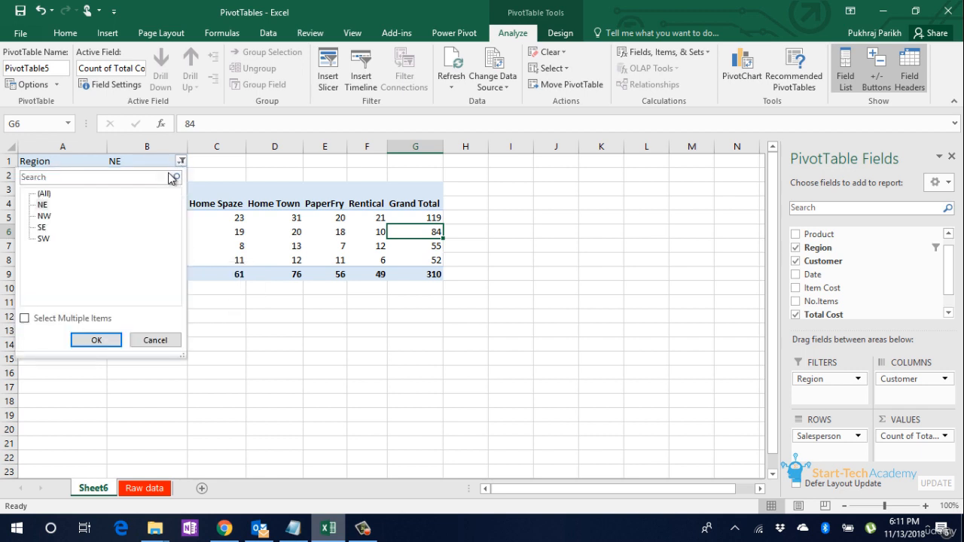
left_click(54, 218)
left_click(96, 340)
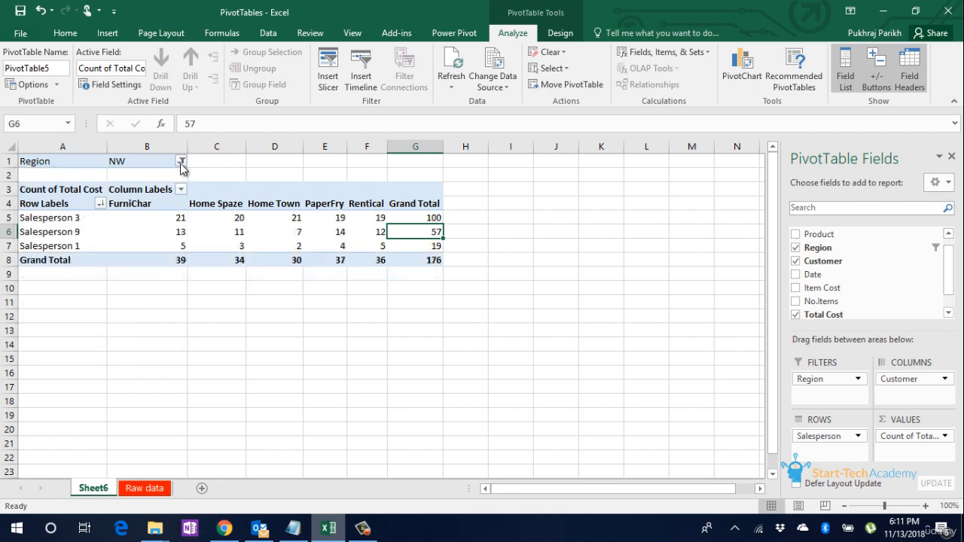
Step: Filter the PivotTable by the NE, NW and SE regions together, and reset the Region filter to all regions
left_click(180, 161)
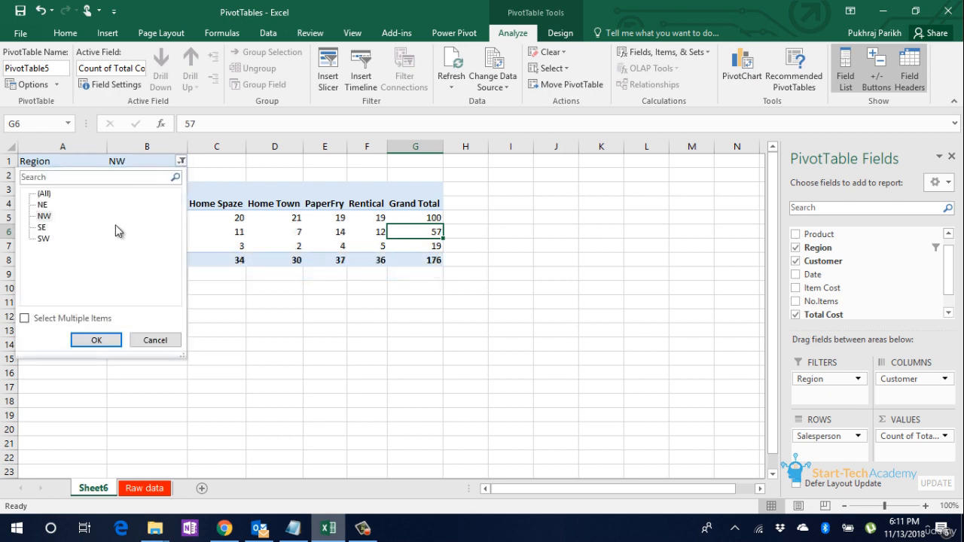
left_click(25, 319)
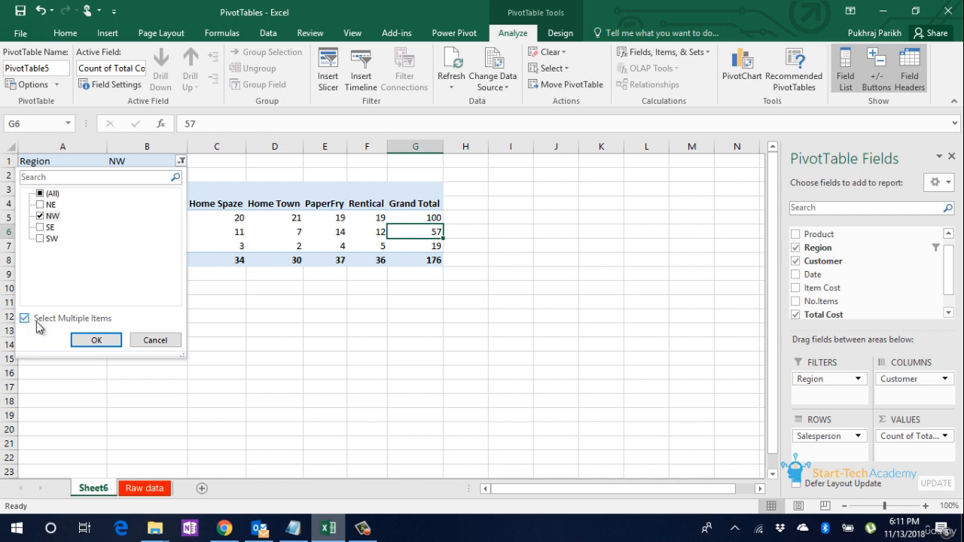
left_click(40, 205)
left_click(40, 227)
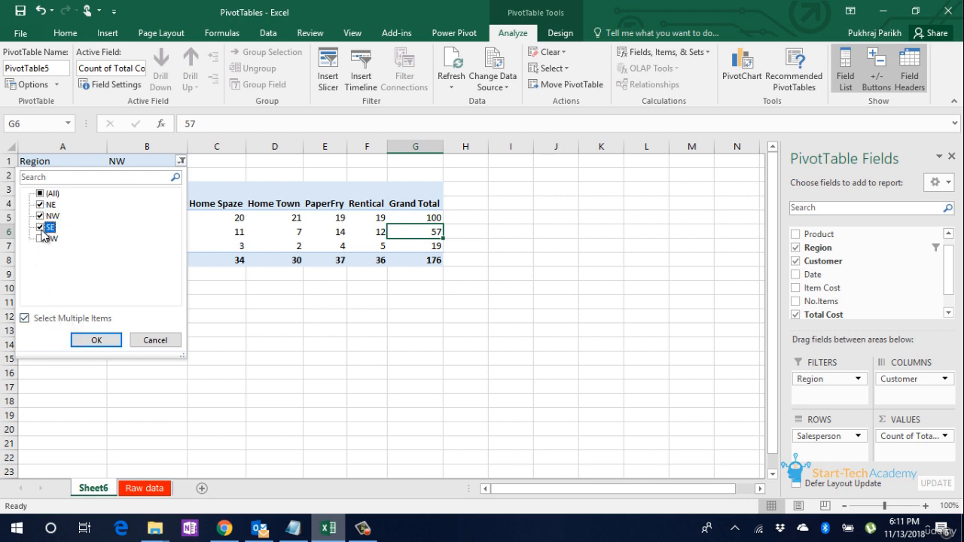
left_click(105, 341)
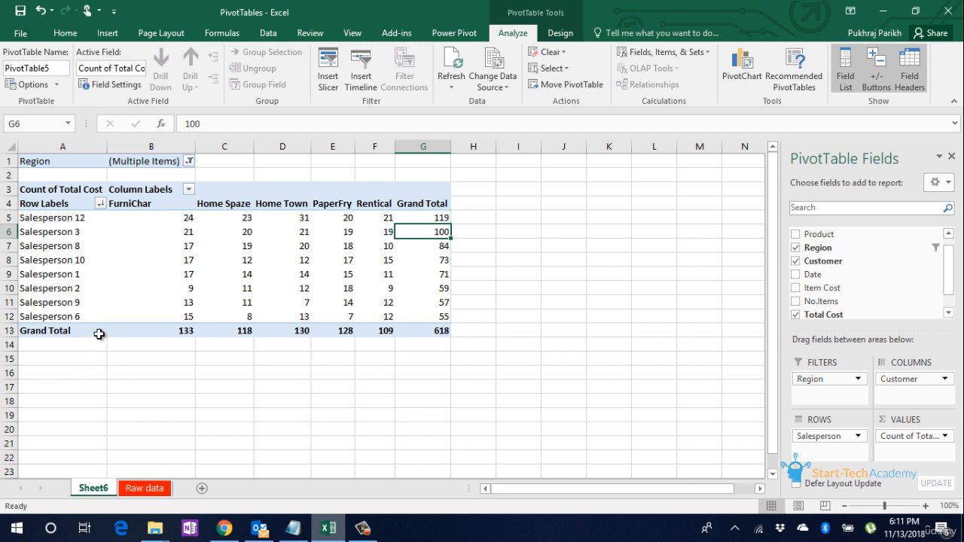
left_click(189, 161)
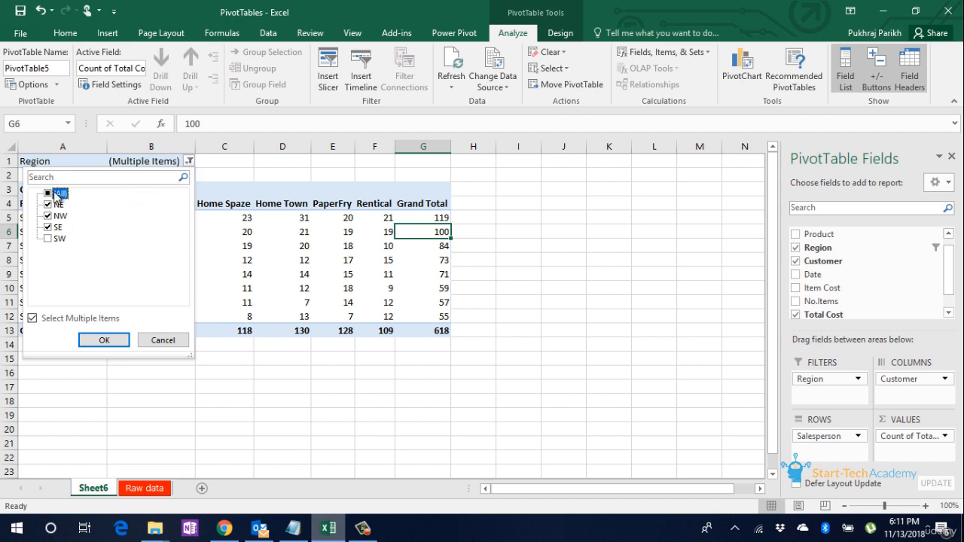
left_click(115, 339)
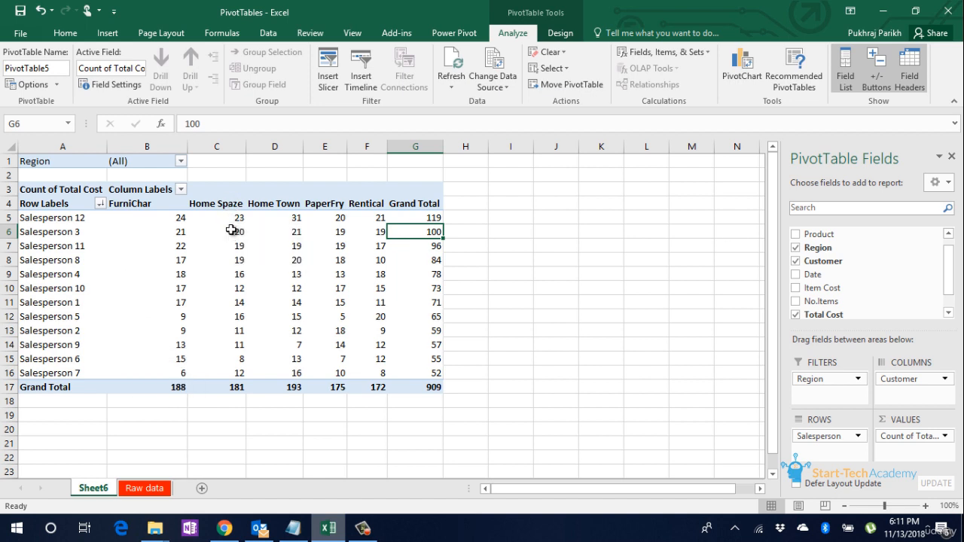
Step: Replace Salesperson with the Date field in the PivotTable's rows
mouse_move(231, 230)
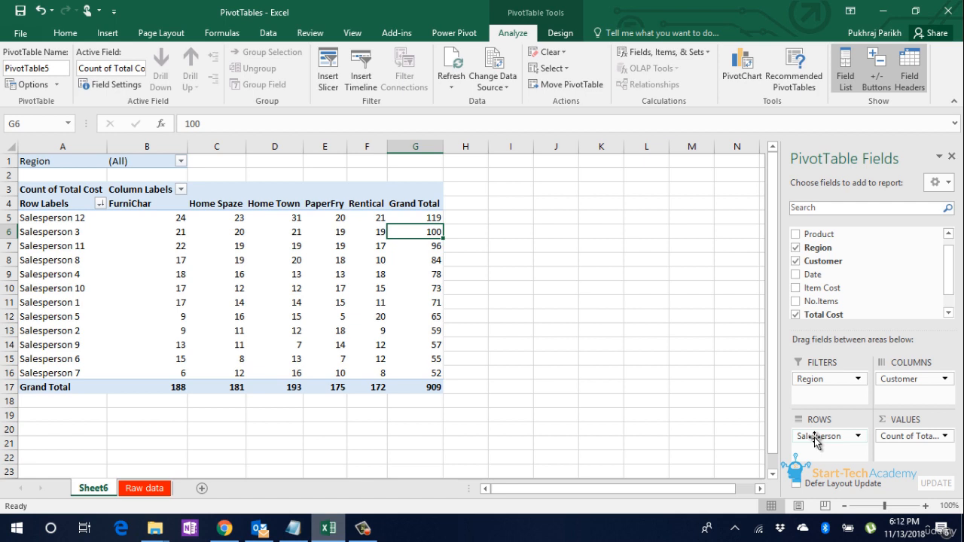
left_click_drag(814, 441, 884, 299)
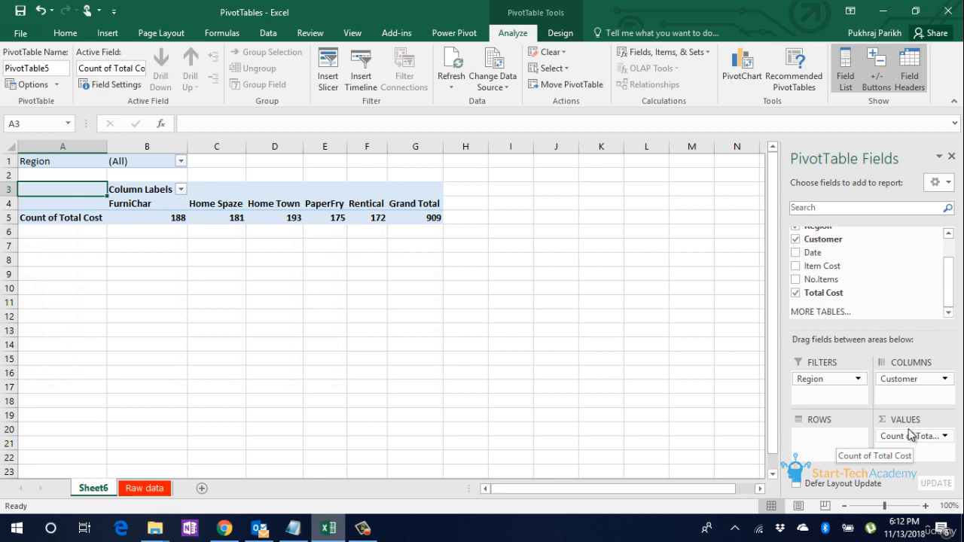
left_click_drag(833, 255, 836, 441)
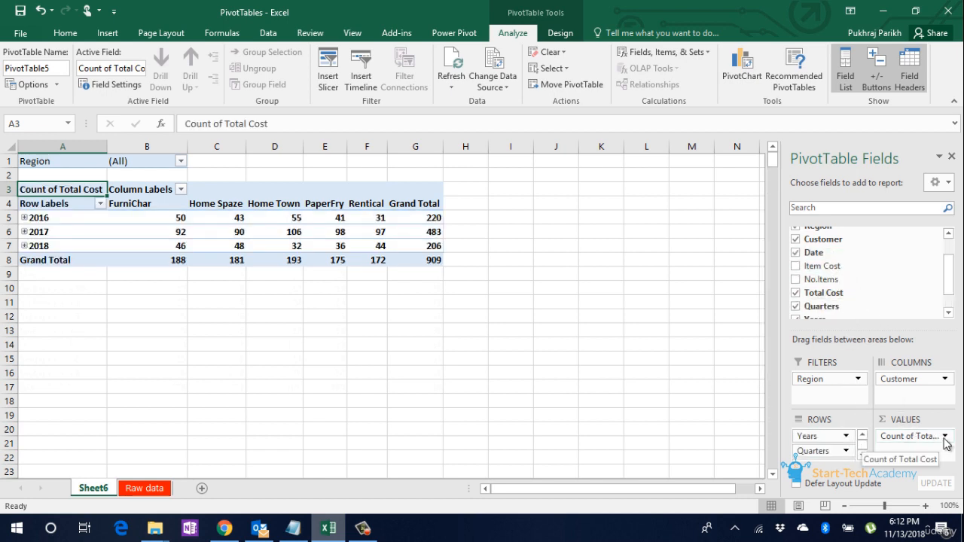
Step: Summarize the PivotTable's Total Cost values by Sum instead of Count
left_click(944, 437)
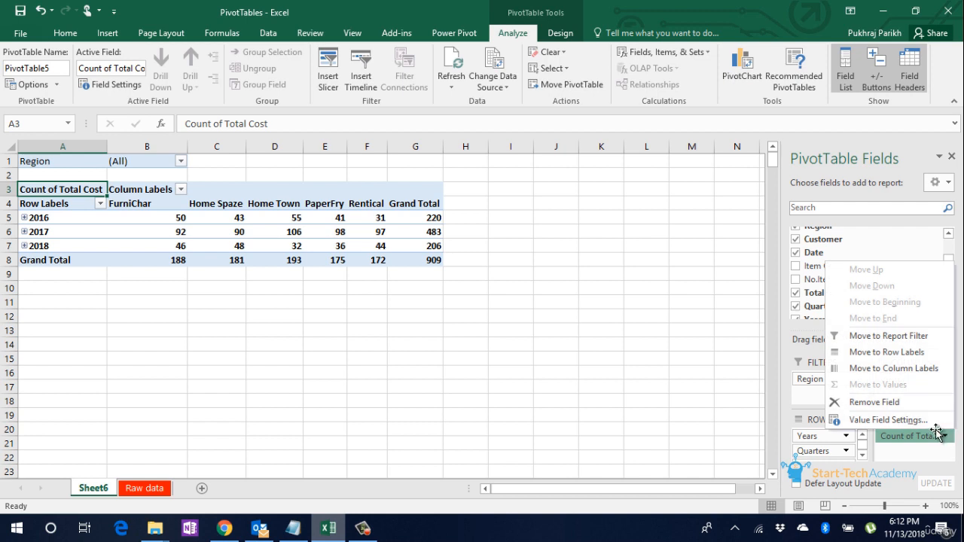
left_click(907, 420)
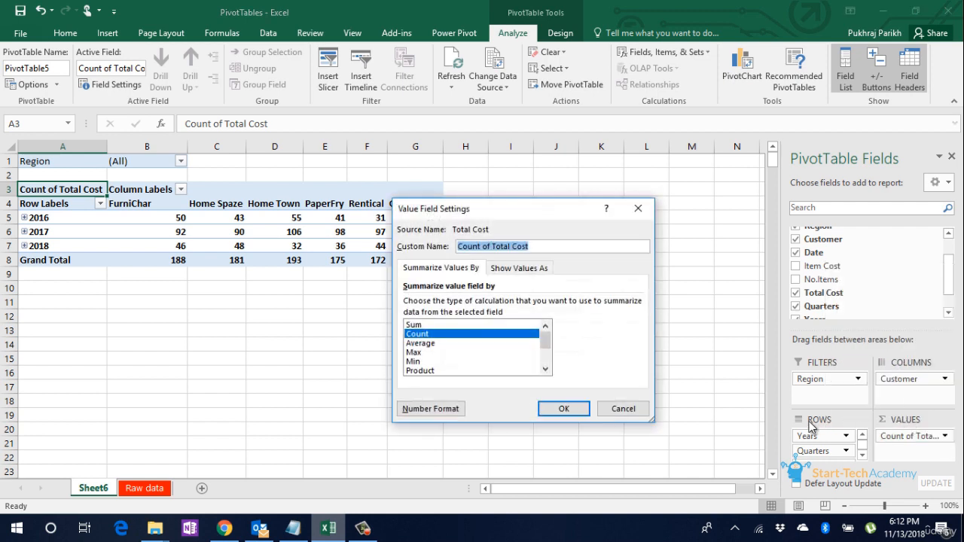
left_click(460, 325)
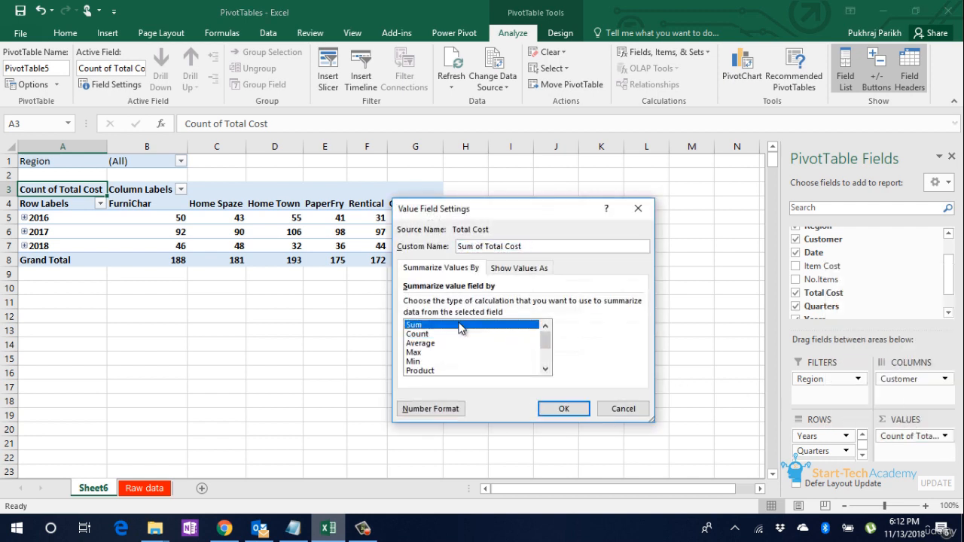
left_click(564, 409)
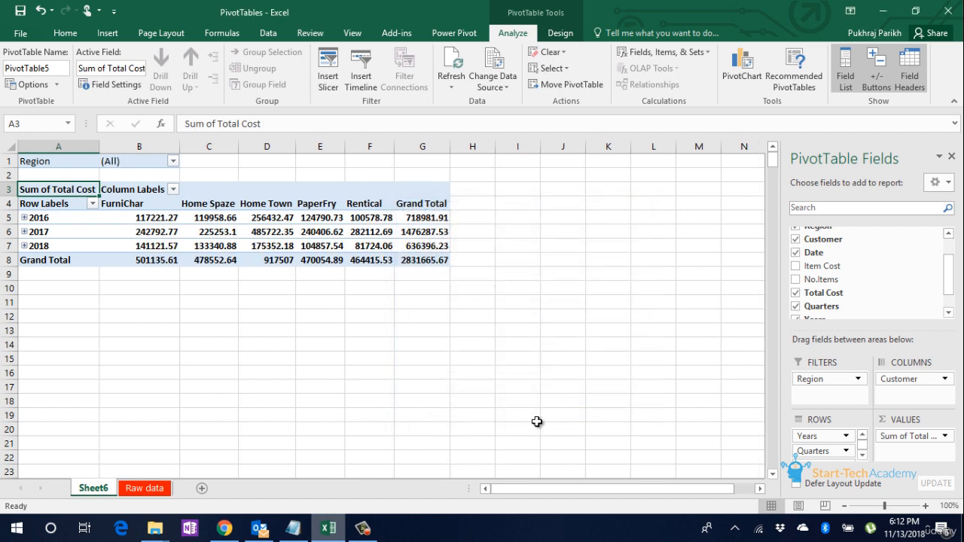
Step: Group the PivotTable's row dates by Months only, leaving out Quarters and Years
left_click(863, 455)
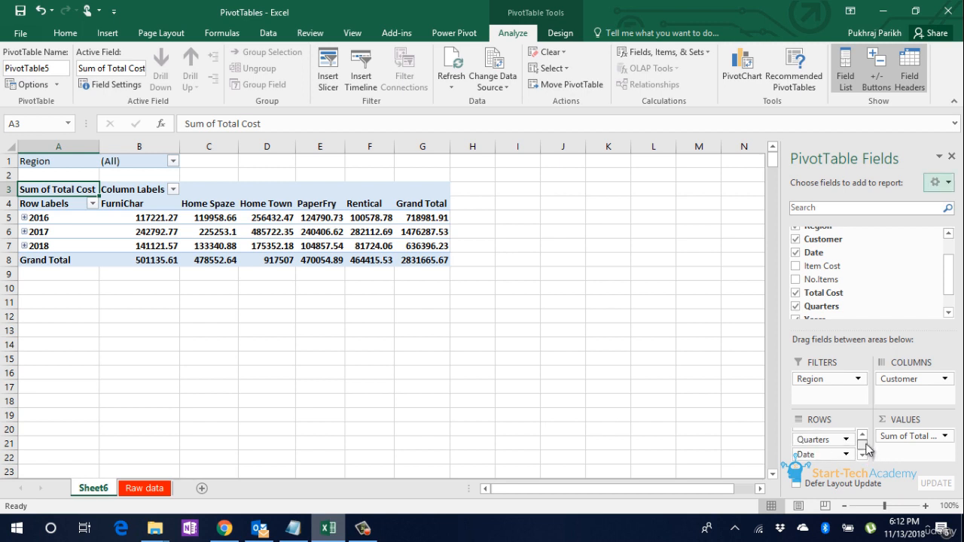
left_click(862, 436)
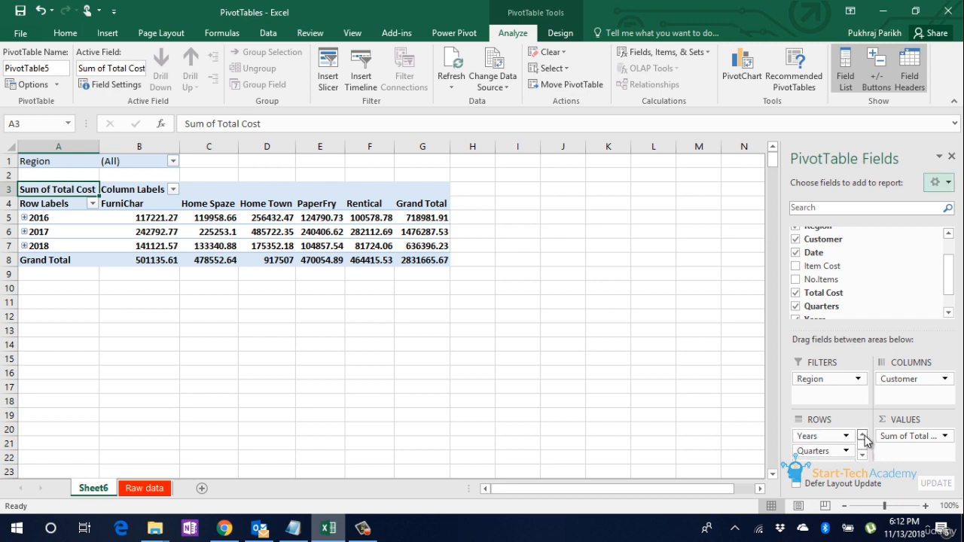
left_click(863, 455)
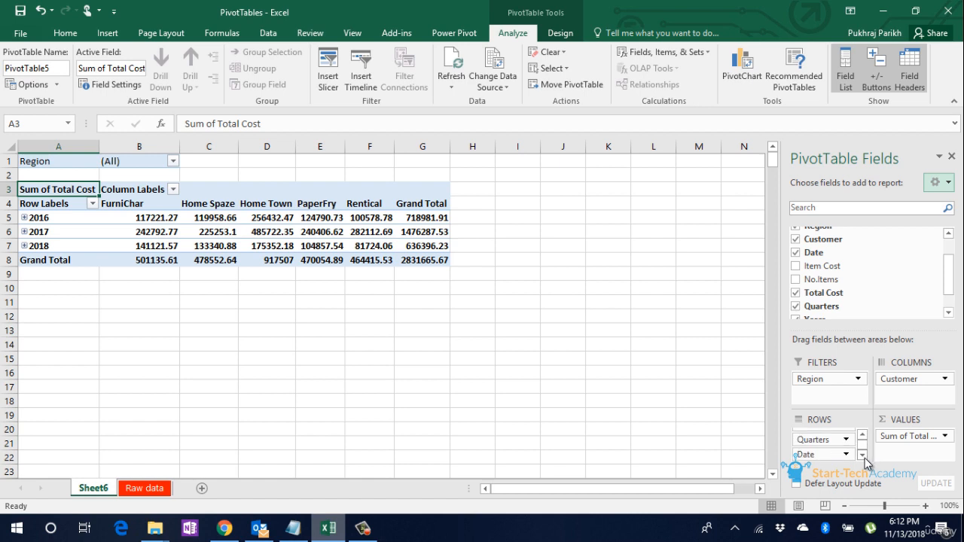
right_click(48, 220)
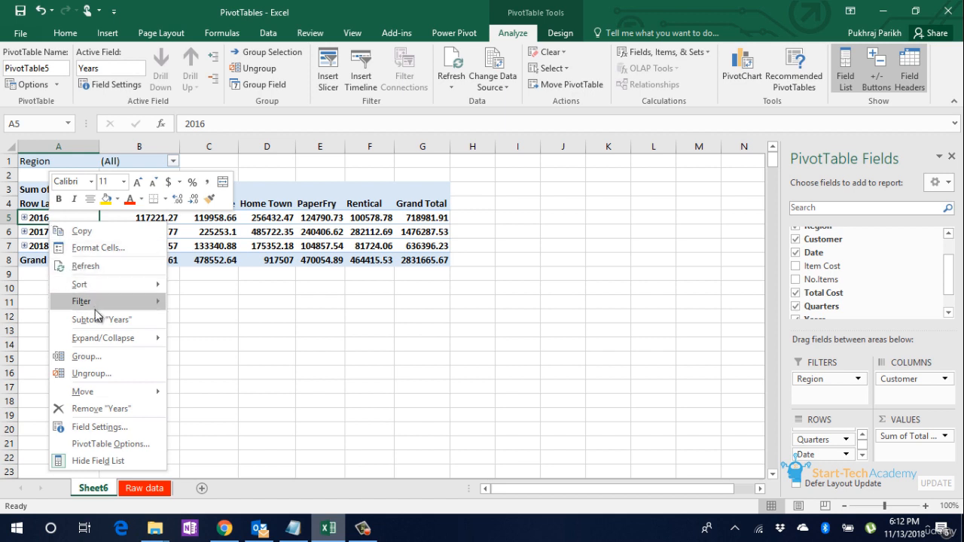
left_click(98, 357)
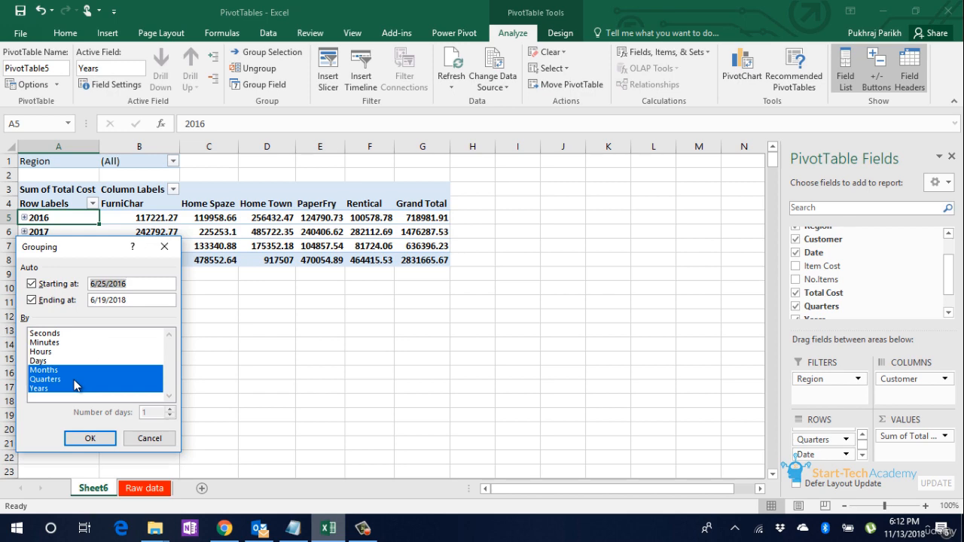
left_click(59, 389)
left_click(58, 380)
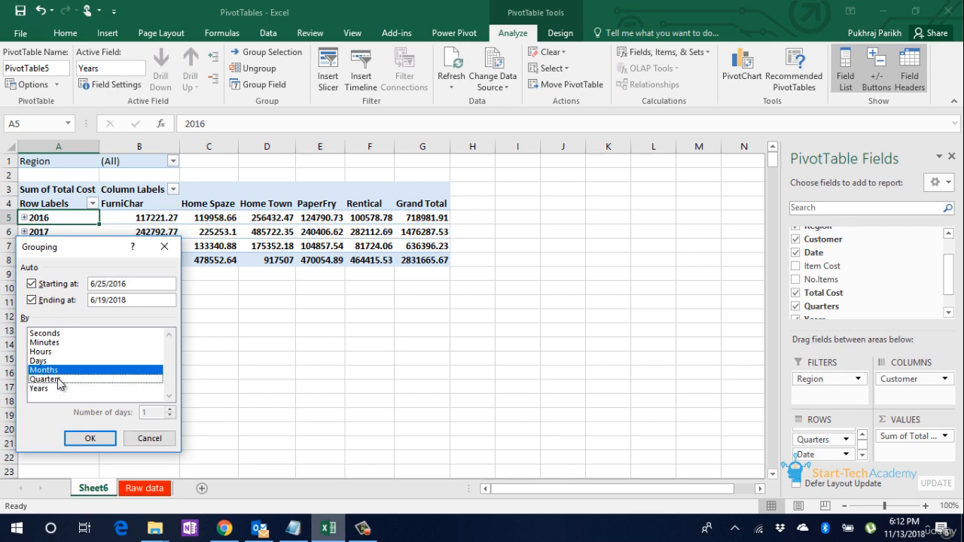
left_click(88, 439)
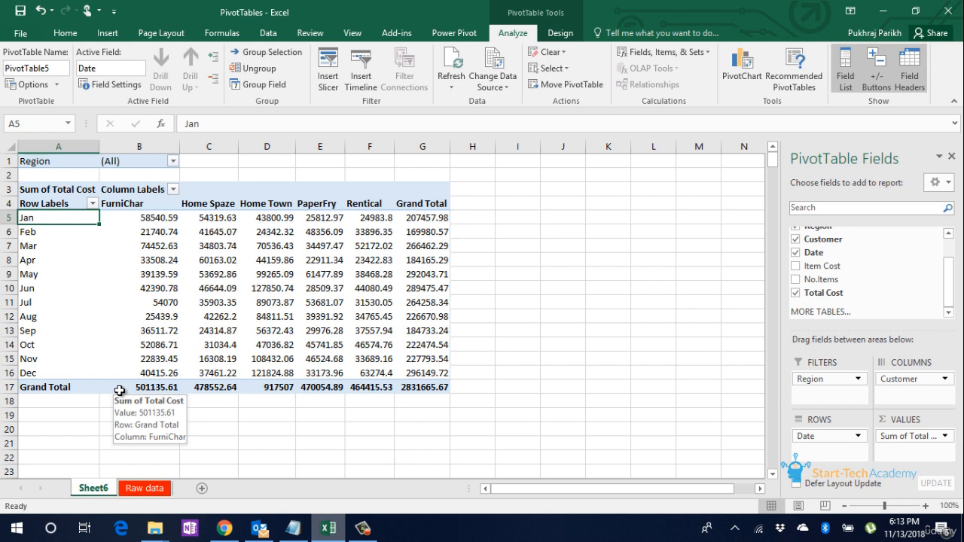
Step: Group the Home Spaze and Home Town customer columns together in the PivotTable
left_click(208, 205)
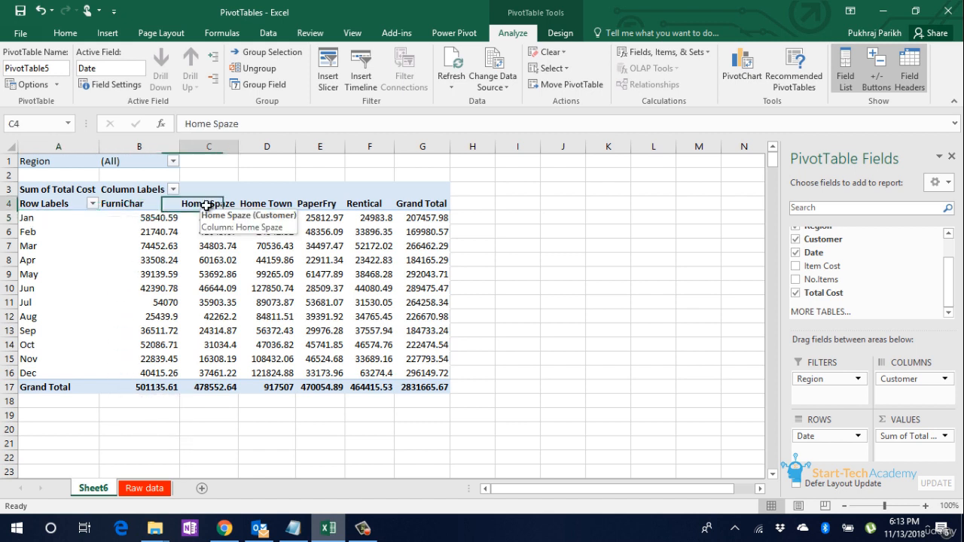
left_click(255, 207)
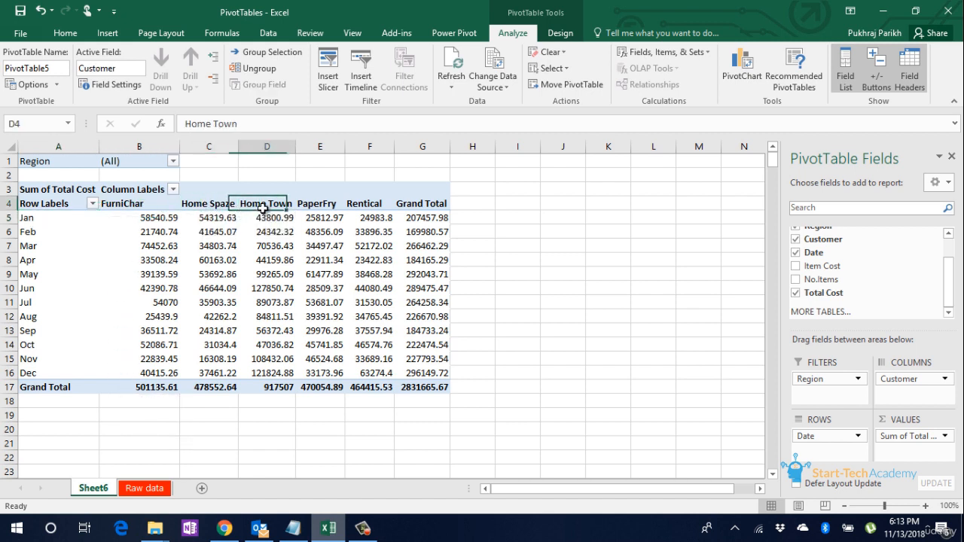
left_click(223, 204)
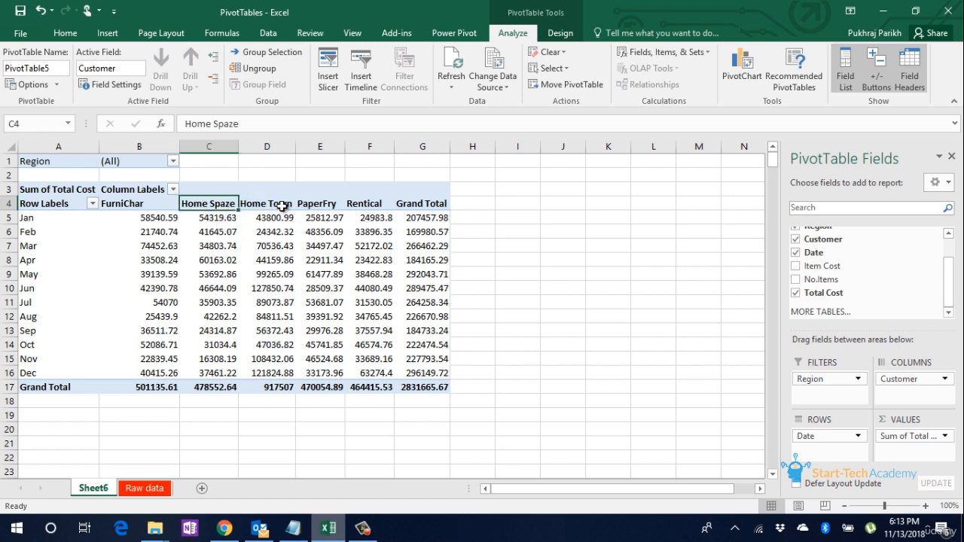
left_click(272, 203, "shift")
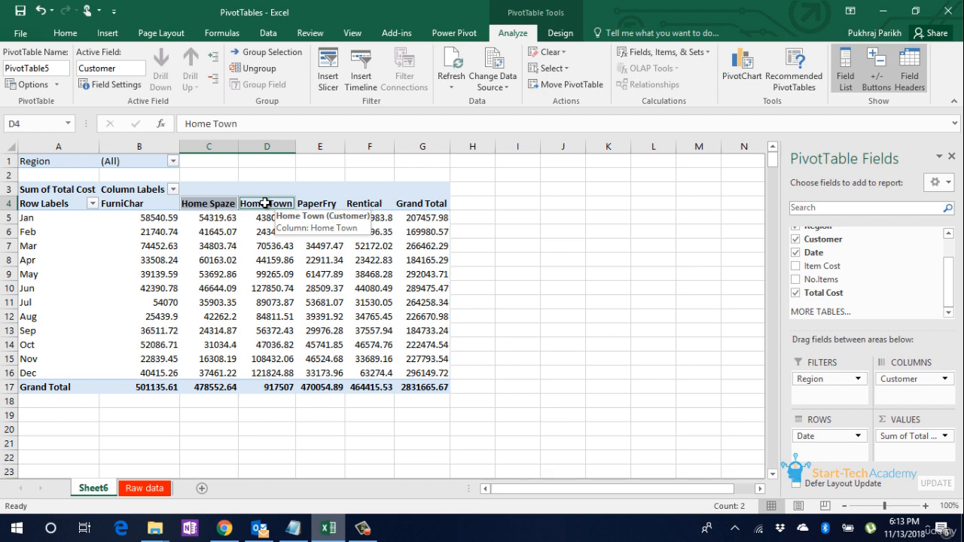
right_click(265, 203)
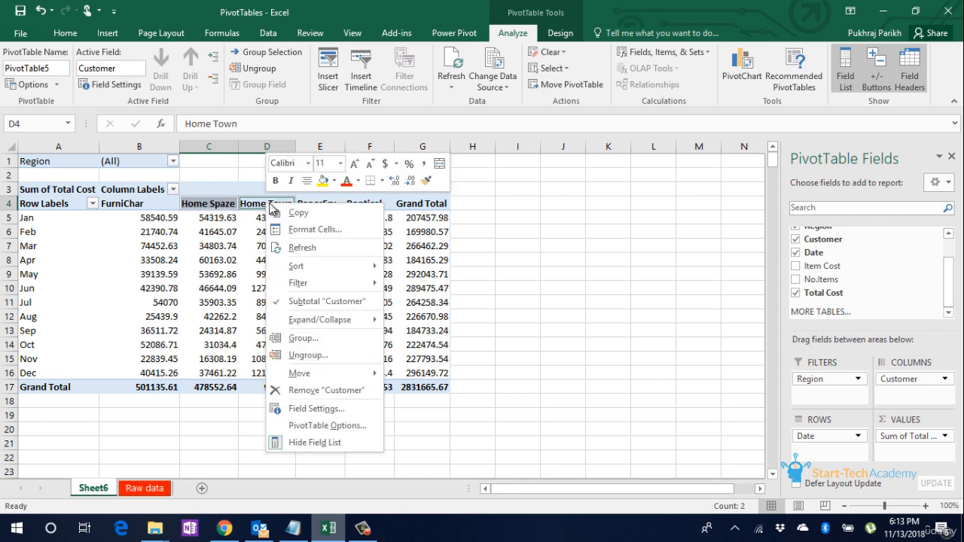
left_click(315, 336)
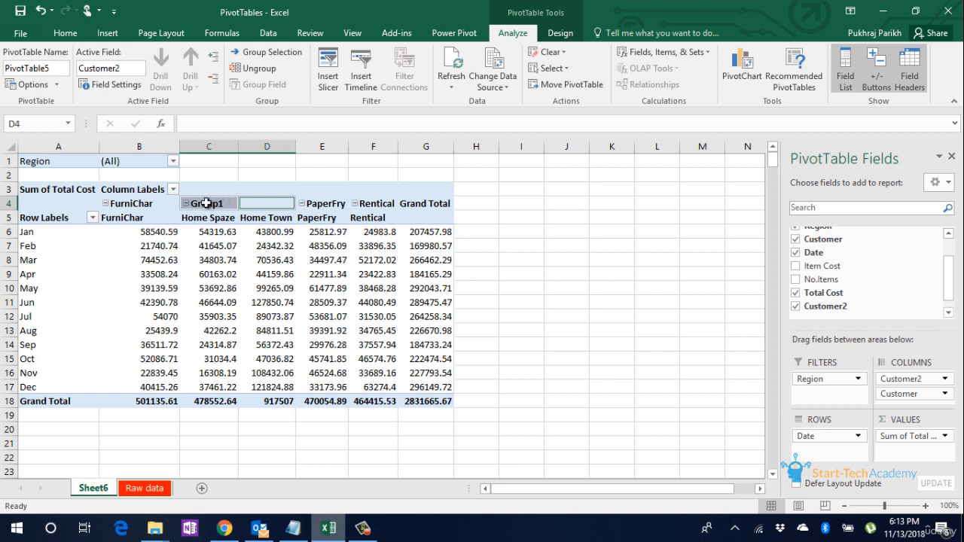
Step: Collapse the combined Home Spaze and Home Town group, expand it again, and leave it collapsed
left_click(185, 204)
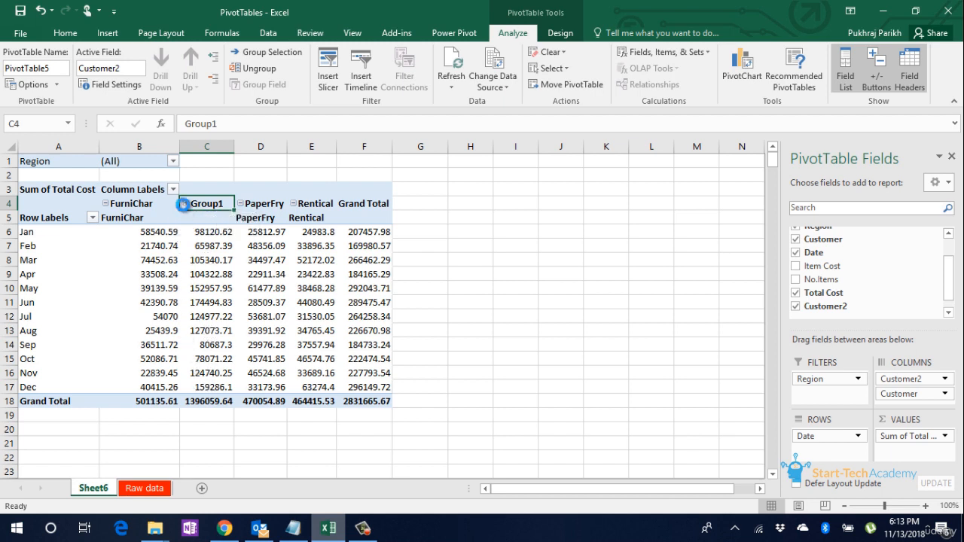
left_click(183, 204)
left_click(185, 204)
Step: Insert a slicer for the Region field and use it to filter the PivotTable by NE alone
left_click(332, 80)
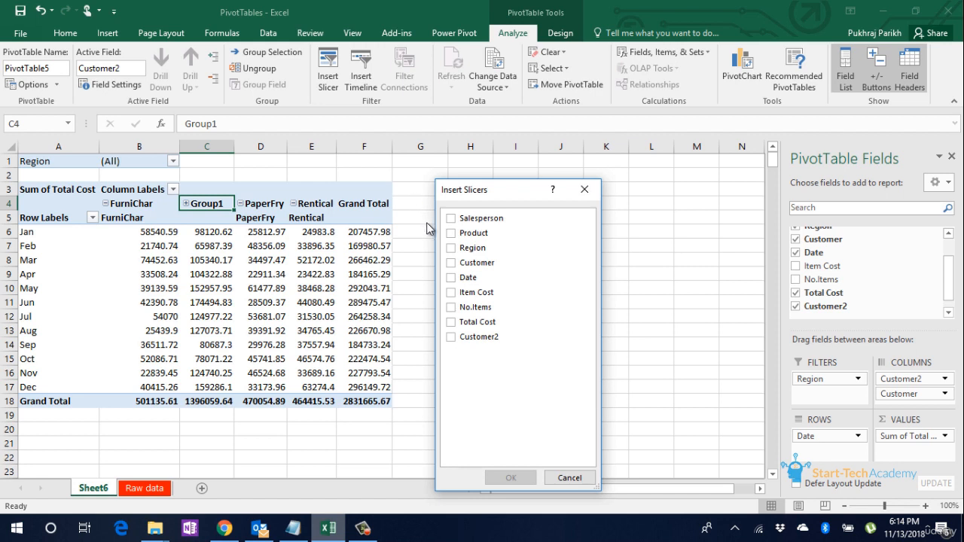
left_click(450, 248)
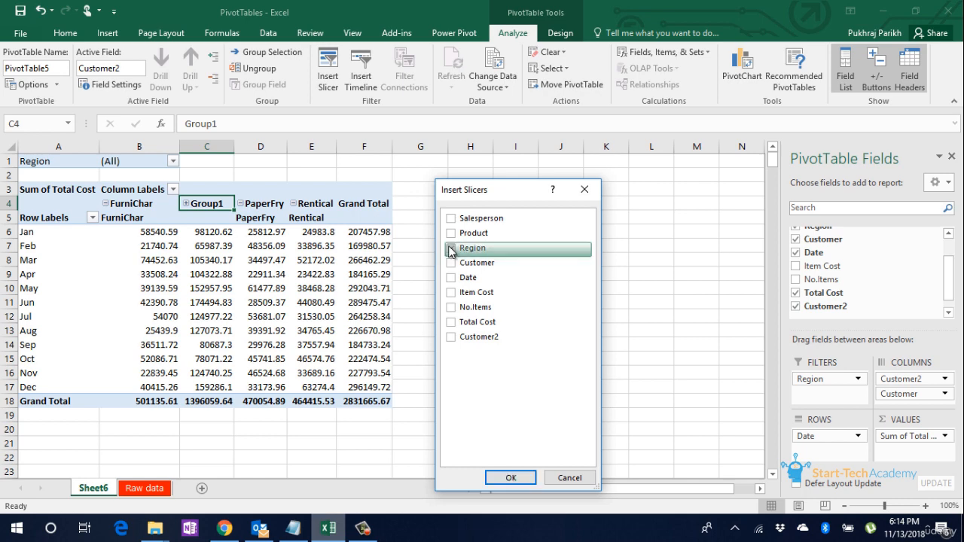
left_click(515, 481)
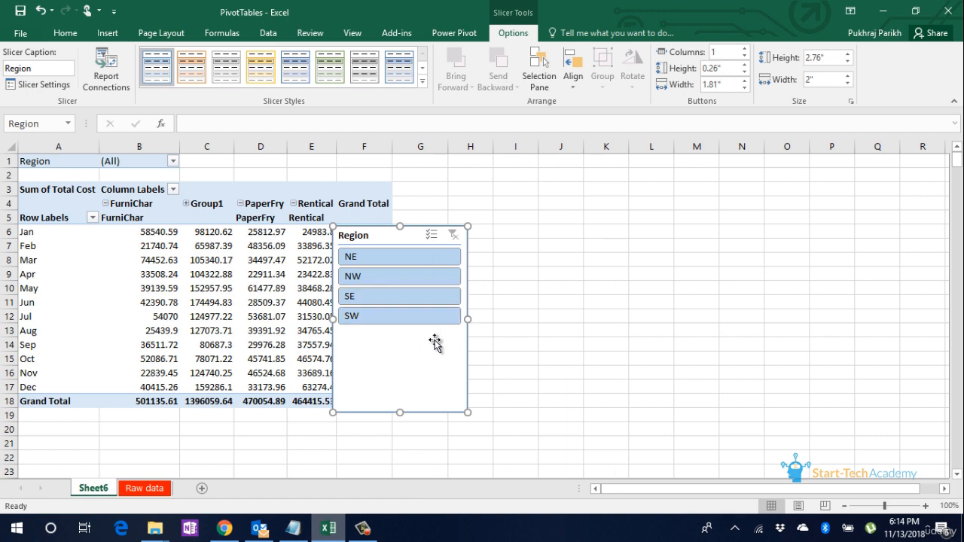
left_click(413, 263)
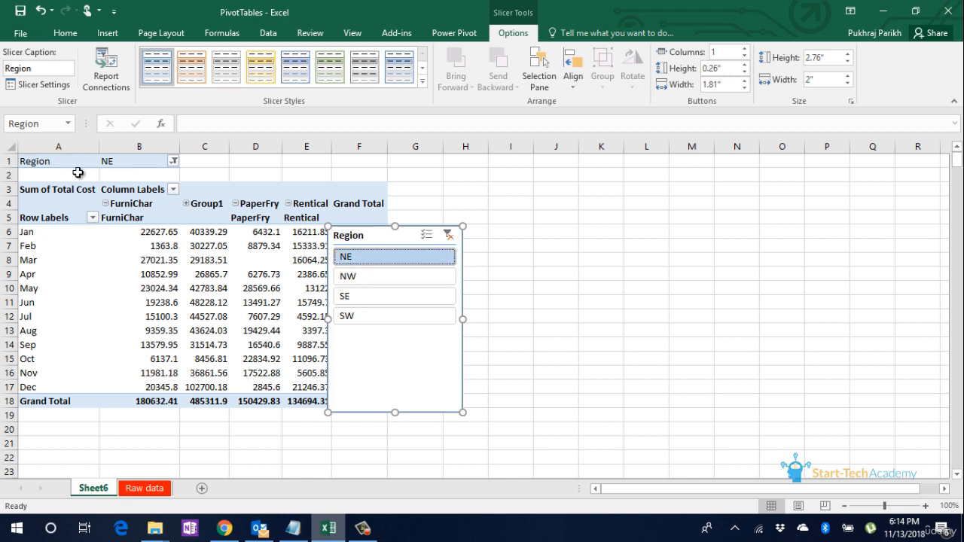
left_click(114, 166)
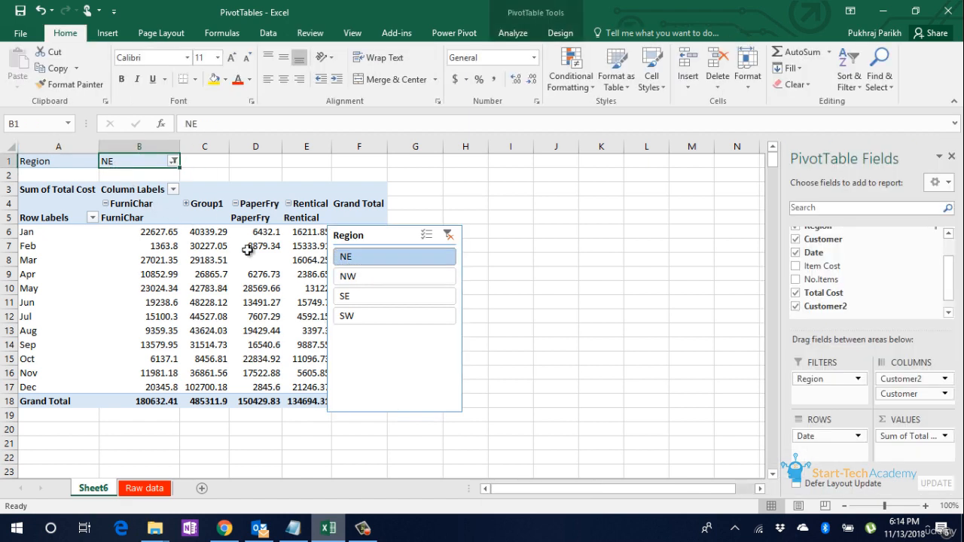
Step: Switch the Region slicer to NW, and enable multi-select to add NE to the selection
left_click(358, 277)
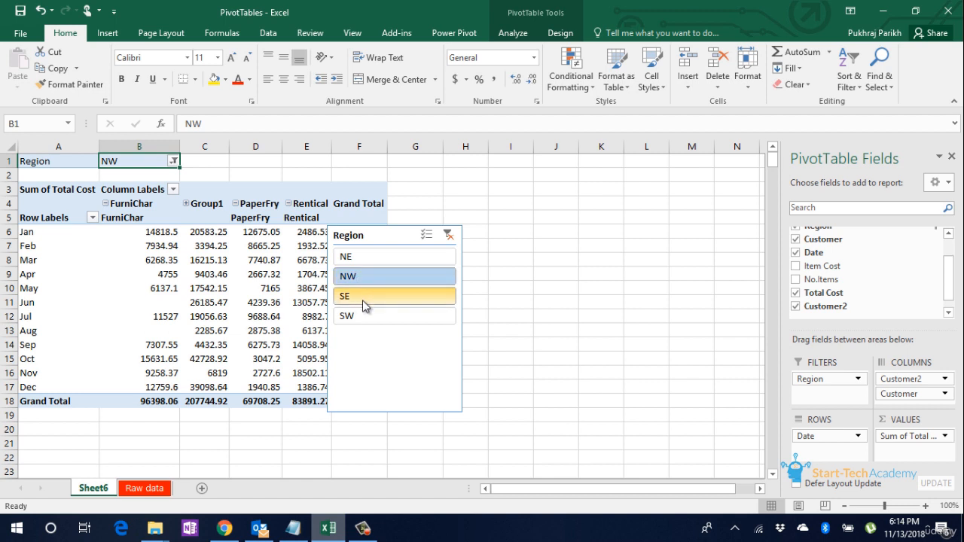
left_click(427, 236)
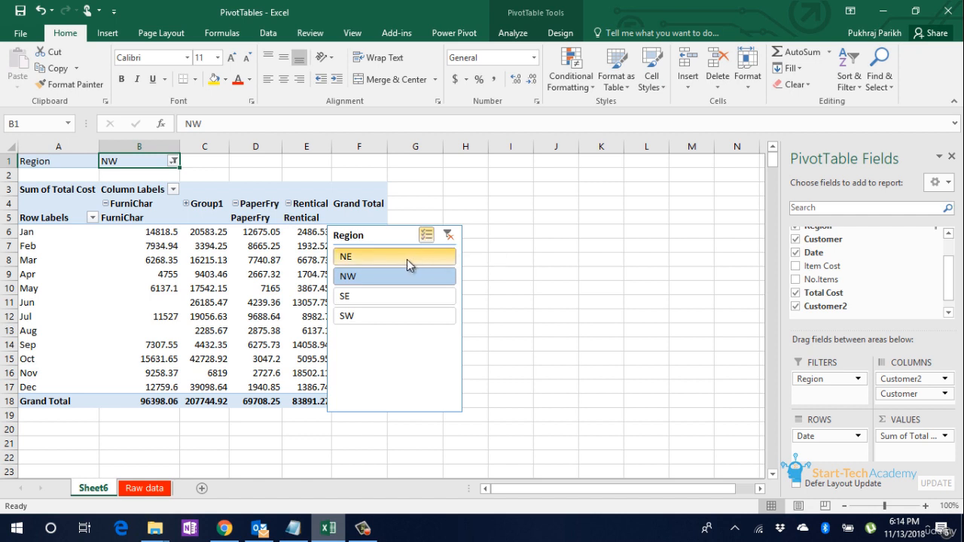
left_click(407, 259)
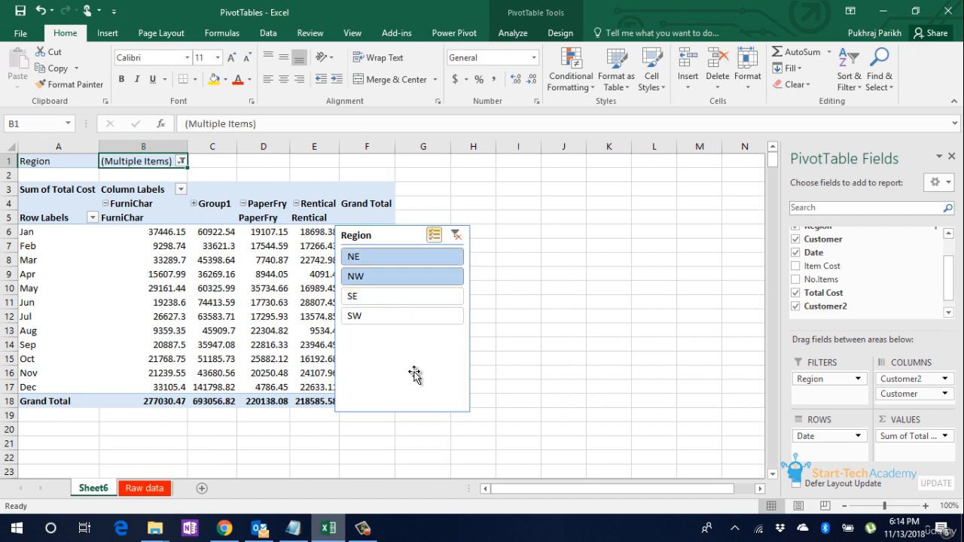